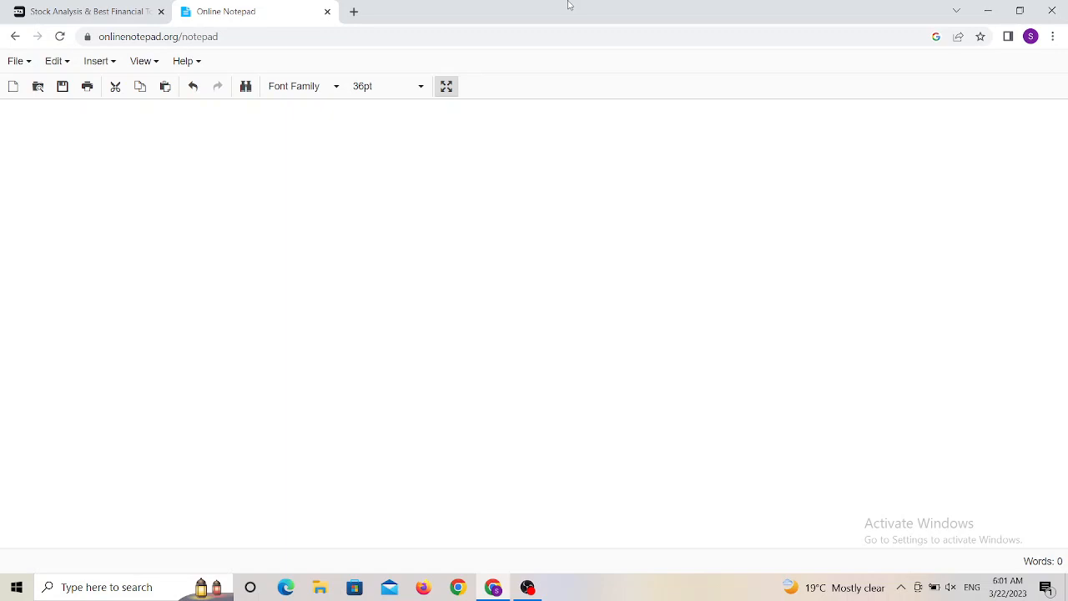
- Start a numbered list in the notepad with "1. Sector" and "2. Market Cap" on separate lines
type("1. Sector")
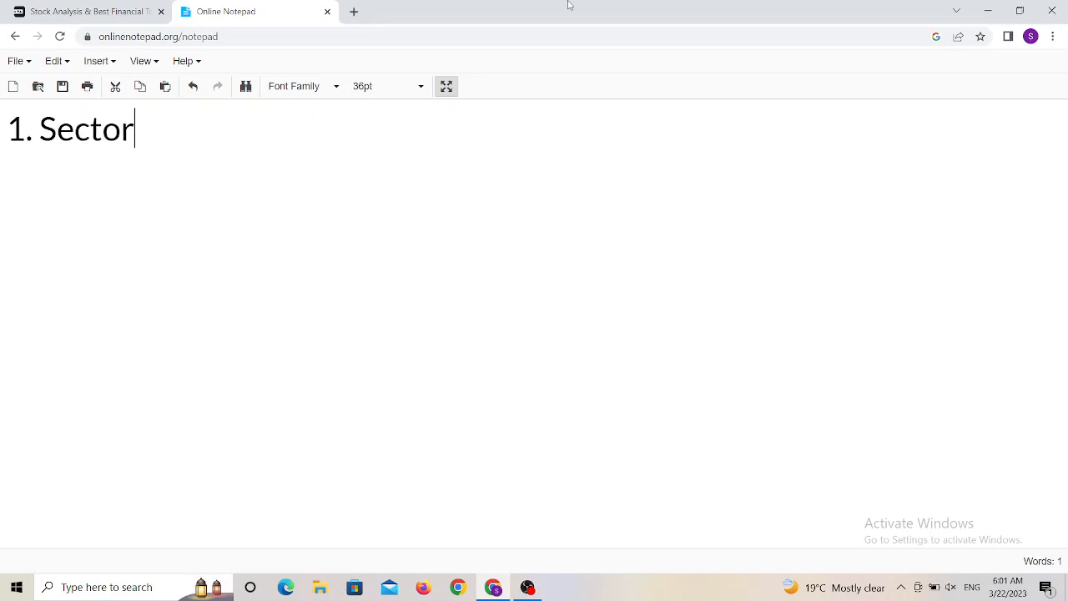
key("Return")
type("2. M")
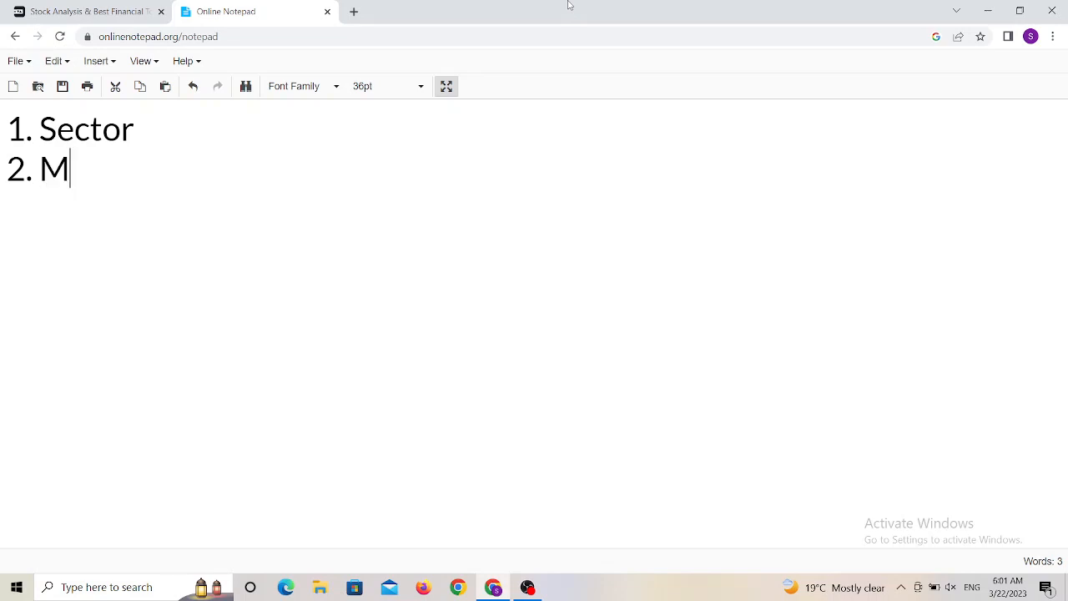
type("arket Cap")
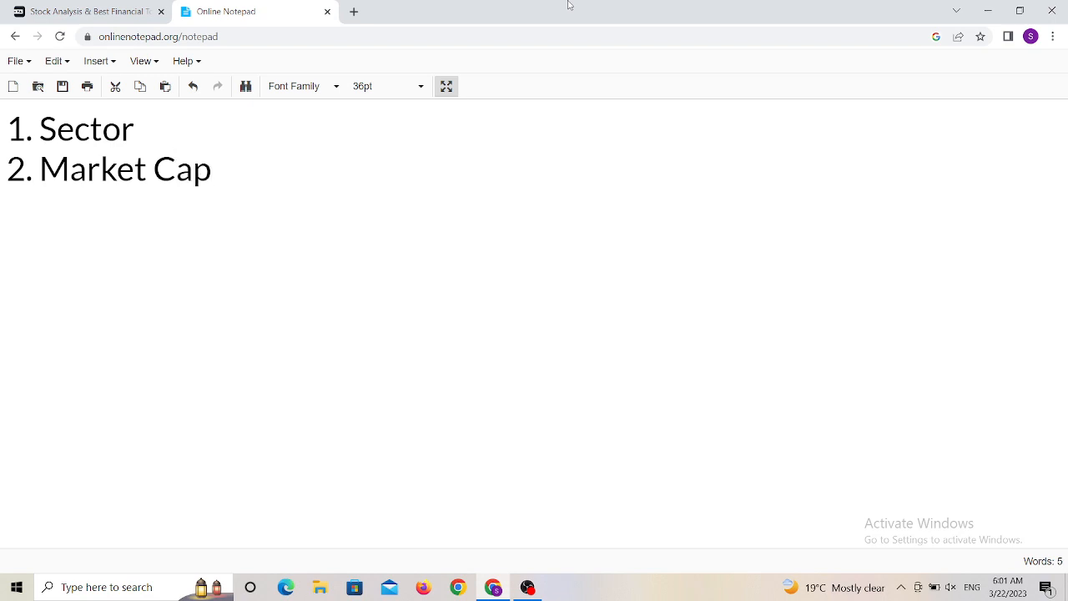
key("Return")
- Add the third list line "3. Closing Price" and begin a new line
type("3. Closing Price")
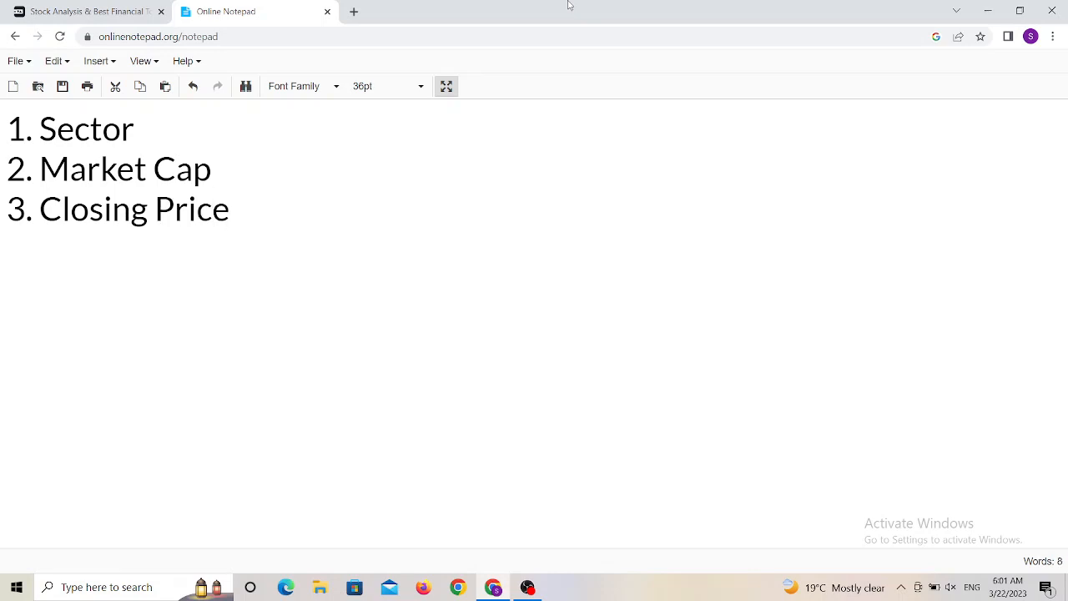
key("Return")
- Add the fourth list line "4. PE Ratio" and begin a new line
type("4.")
type(" PE Rai")
key("BackSpace")
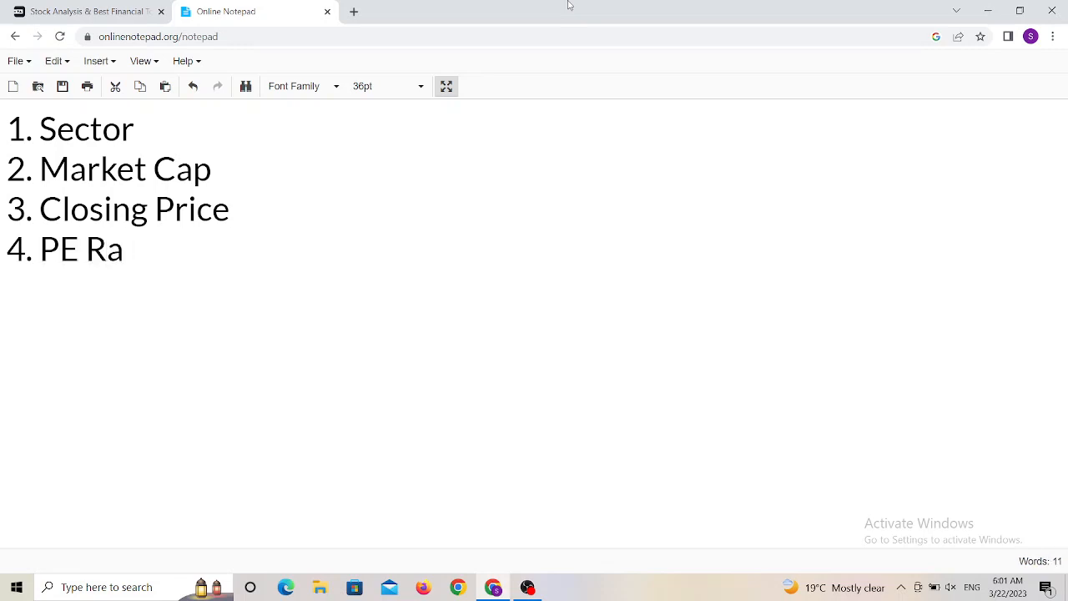
type("tio")
key("Return")
- Add the fifth list line "5. Promoter Holding" and begin a new line
type("5.")
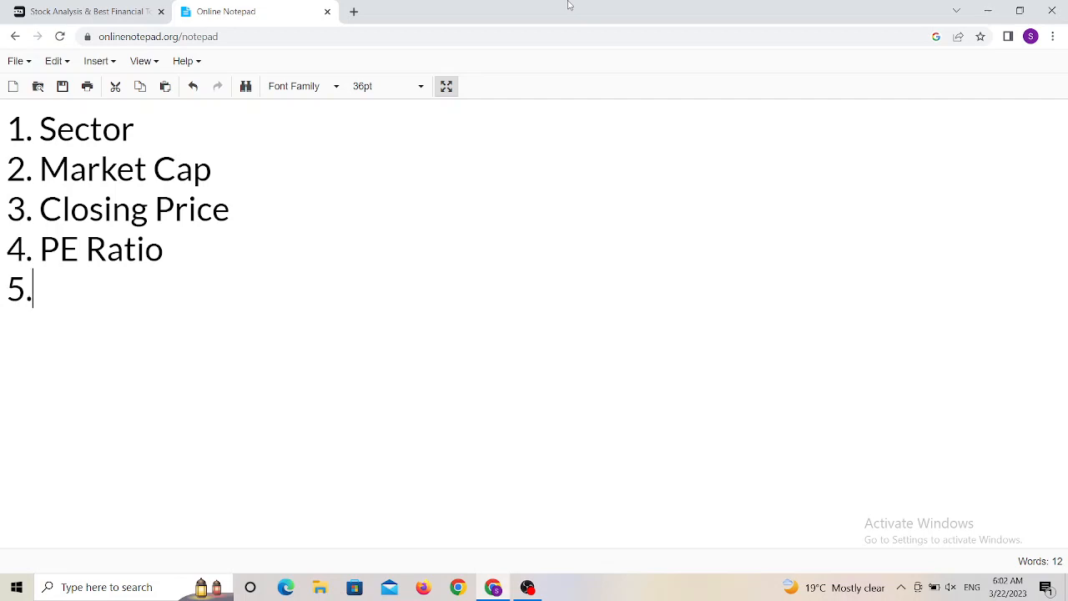
type(" pro")
key("BackSpace")
key("BackSpace")
key("BackSpace")
type("Pro")
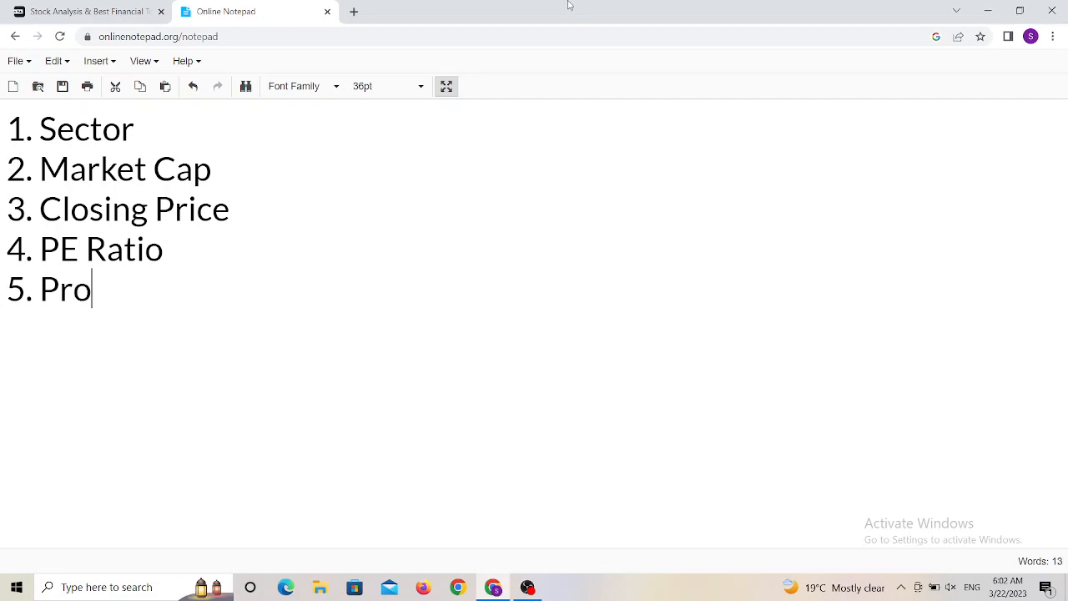
type("moter ")
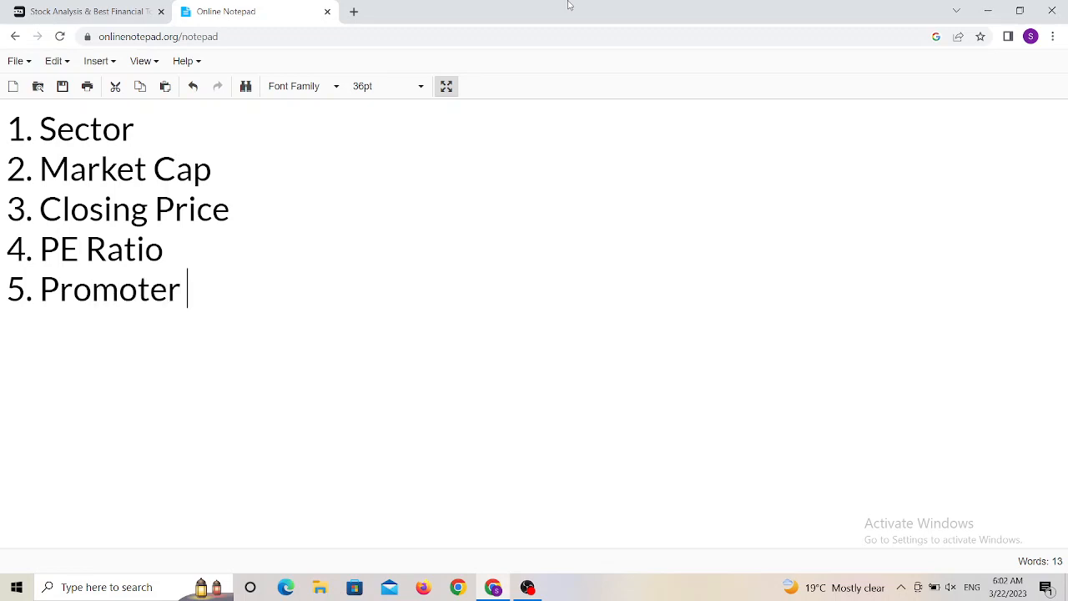
type("Holding")
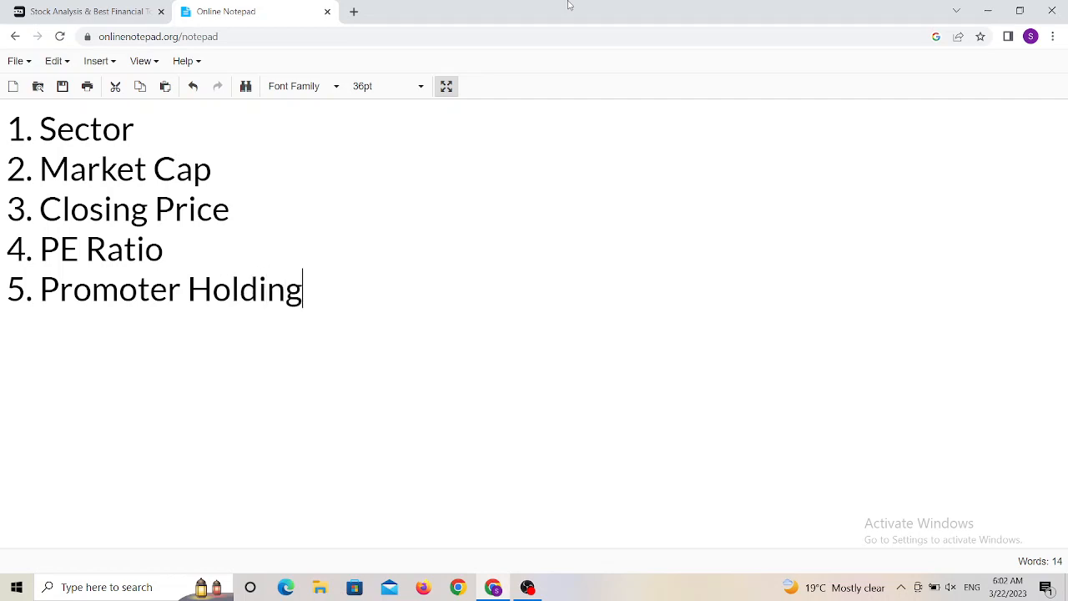
key("Return")
- Add the list lines "6. Free Cash Flow" and "7. EPS"
type("6. Free")
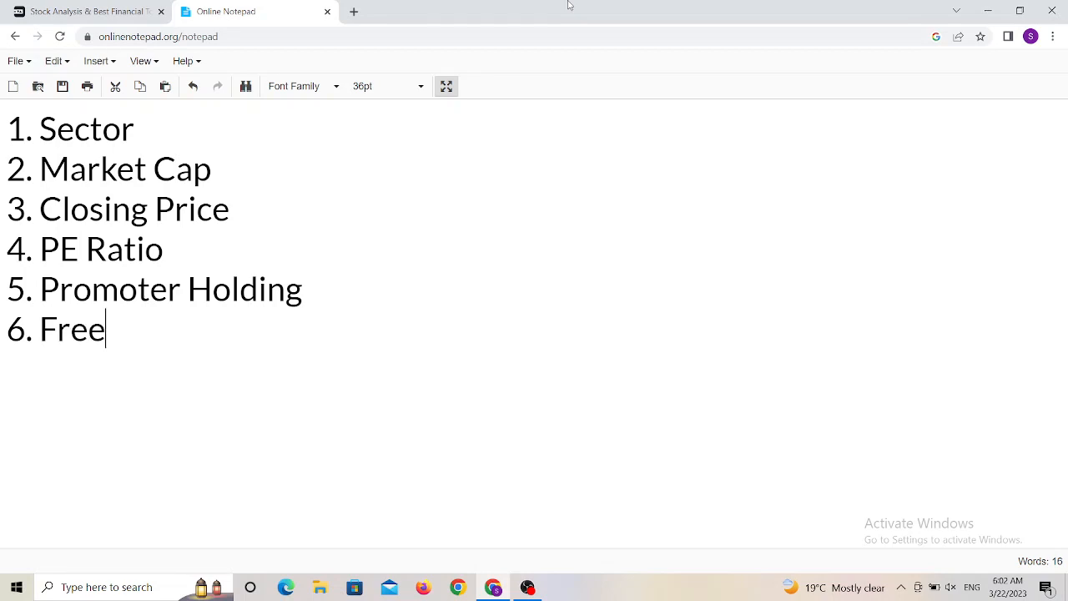
type(" Cash")
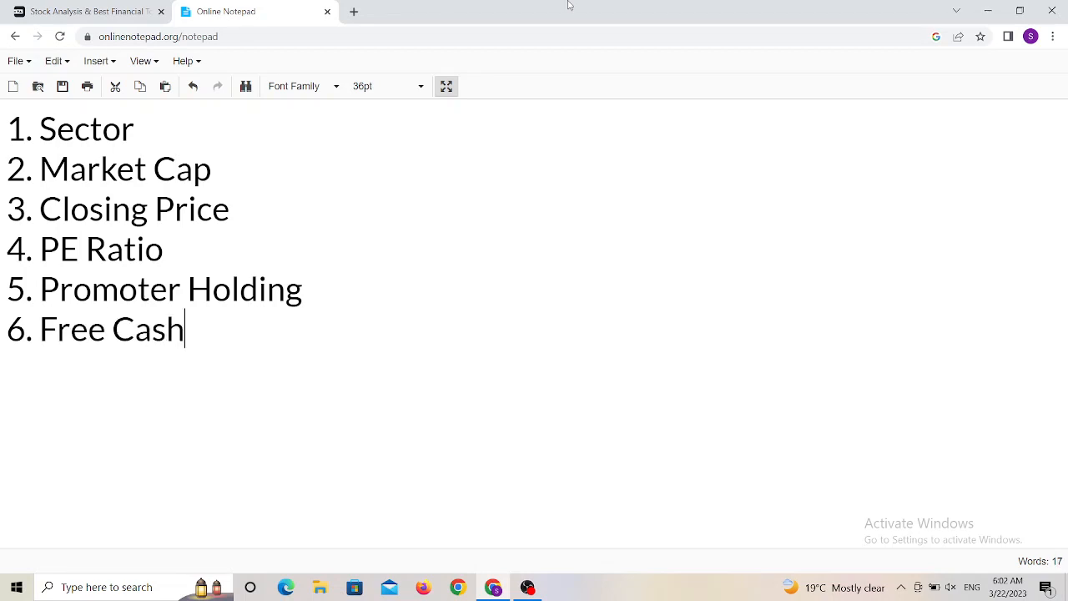
type(" Flow")
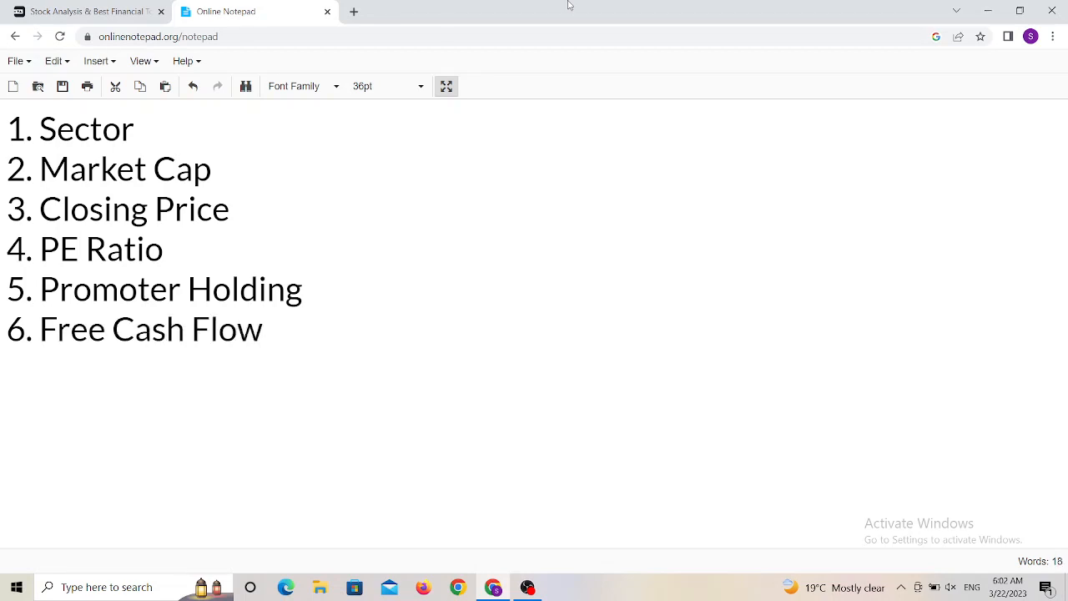
key("Return")
type("7.")
type("EPS")
key("Return")
- Add the eighth list line "8. Return On Equity (ROE)" and begin a new line
type("8")
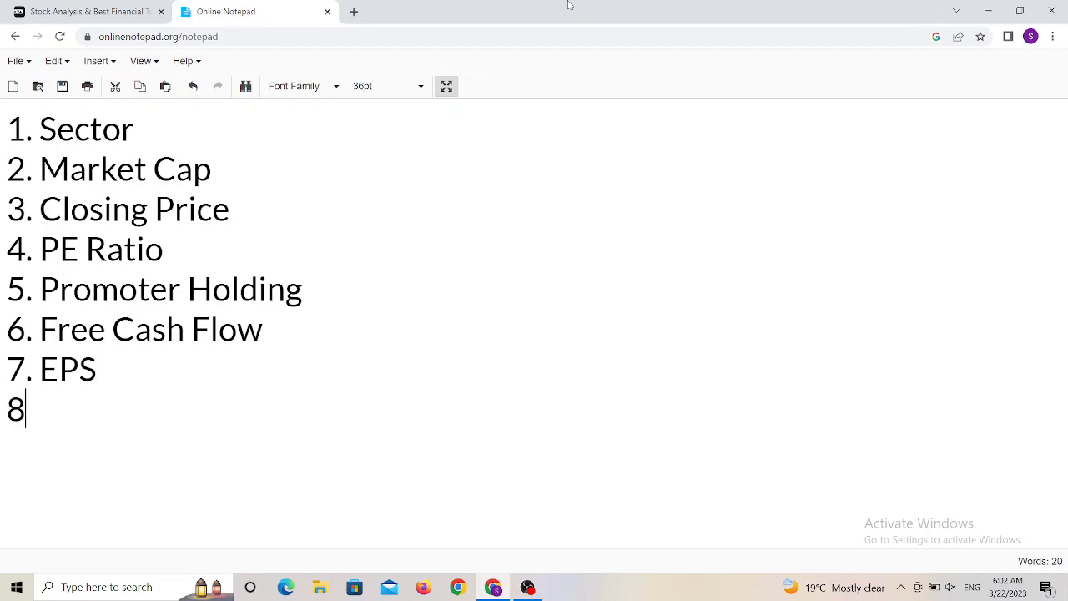
type(". Return")
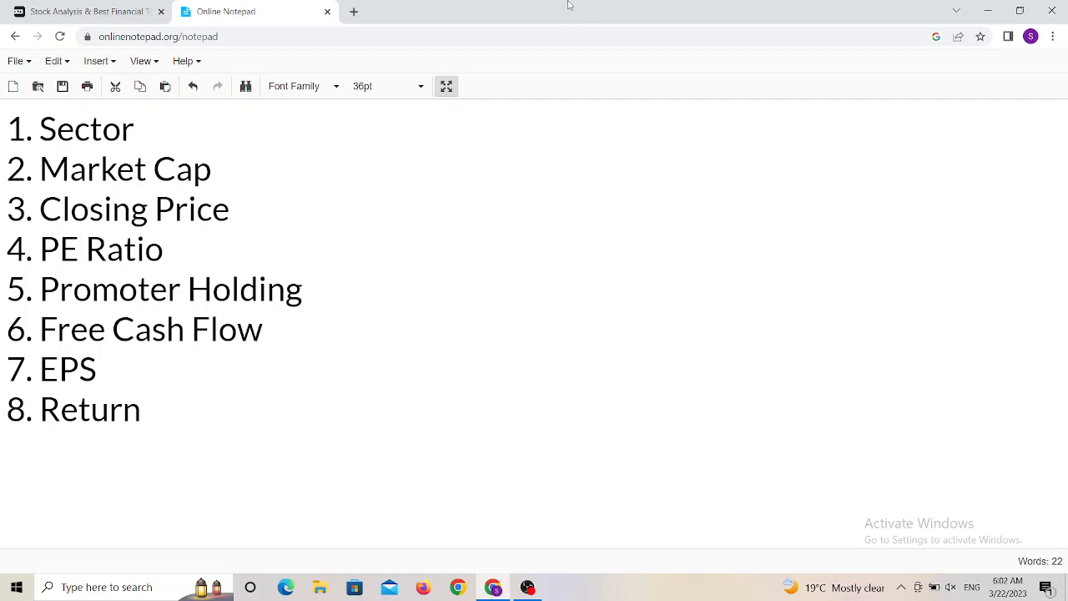
type(" On Eq")
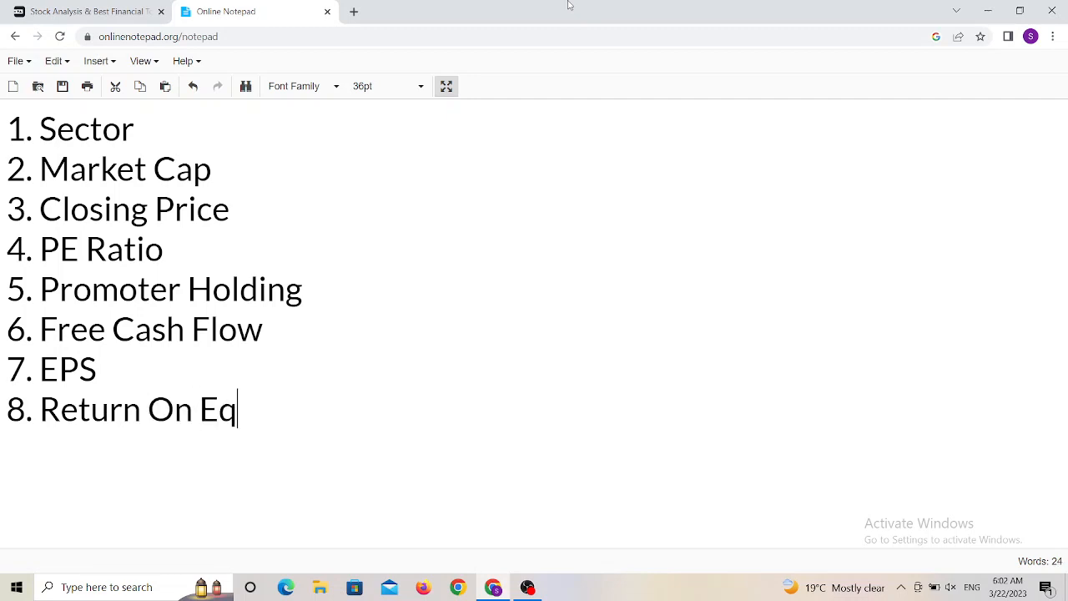
type("uity")
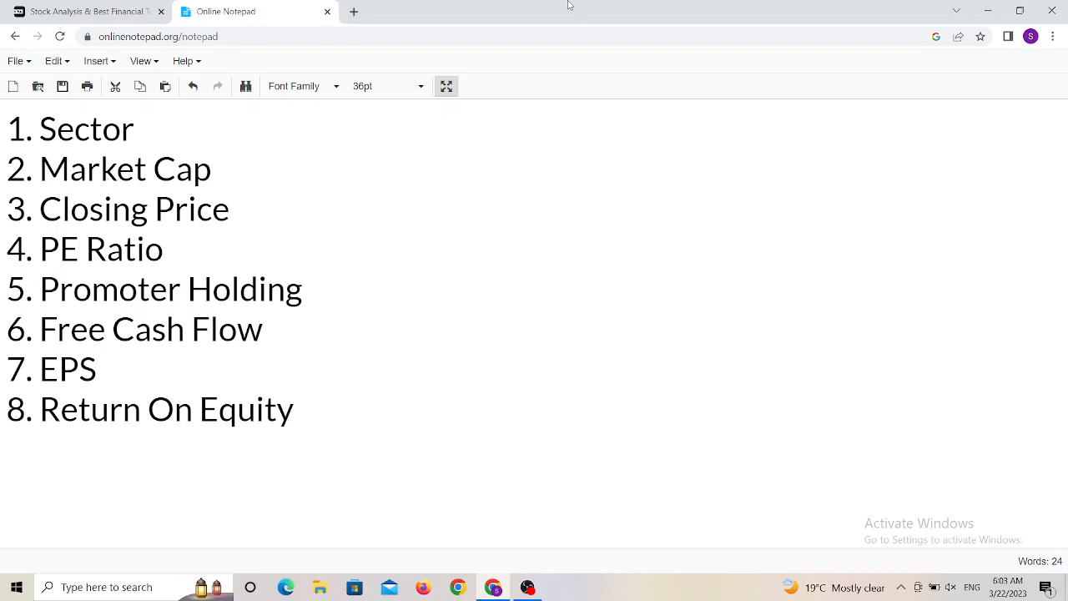
type("(ROE")
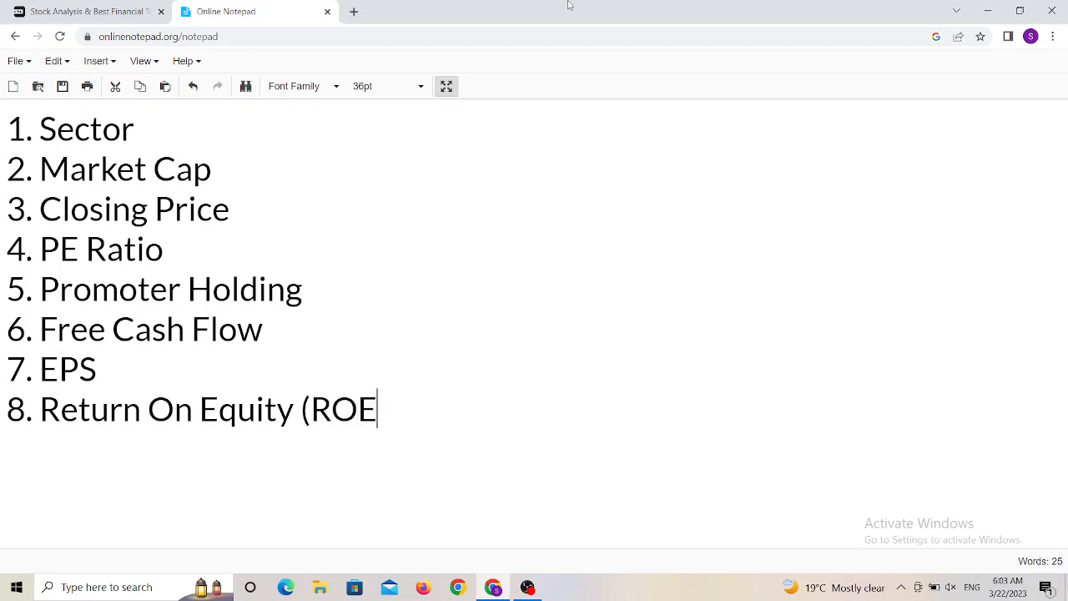
type(")")
key("Return")
- Add the ninth list line "9. ROCE (Return On Capital Employed)" and begin a new line
type("9. RO")
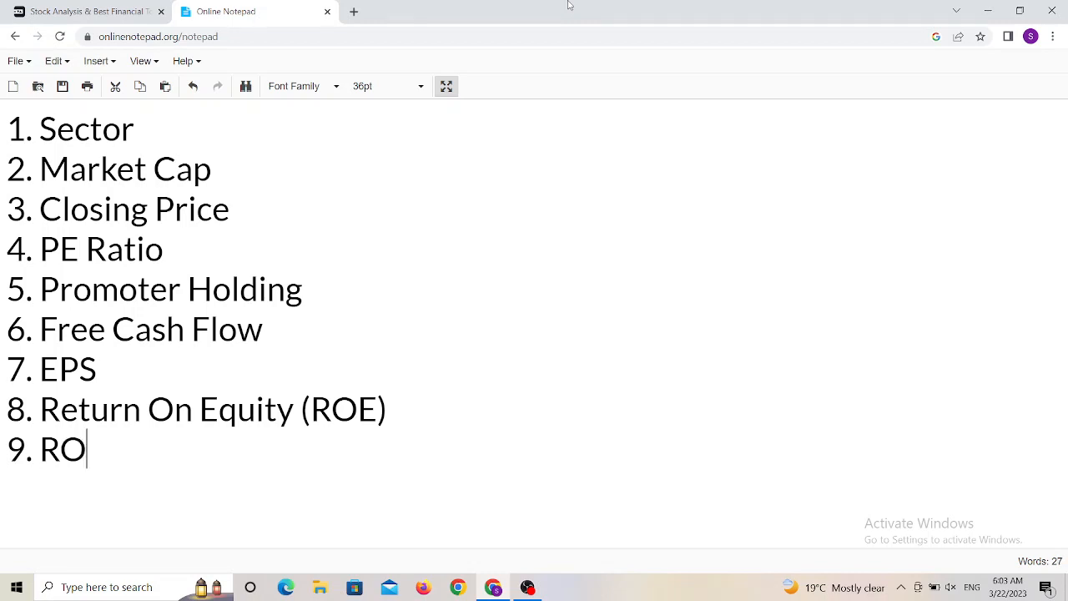
type("CE (Return On Capital Em")
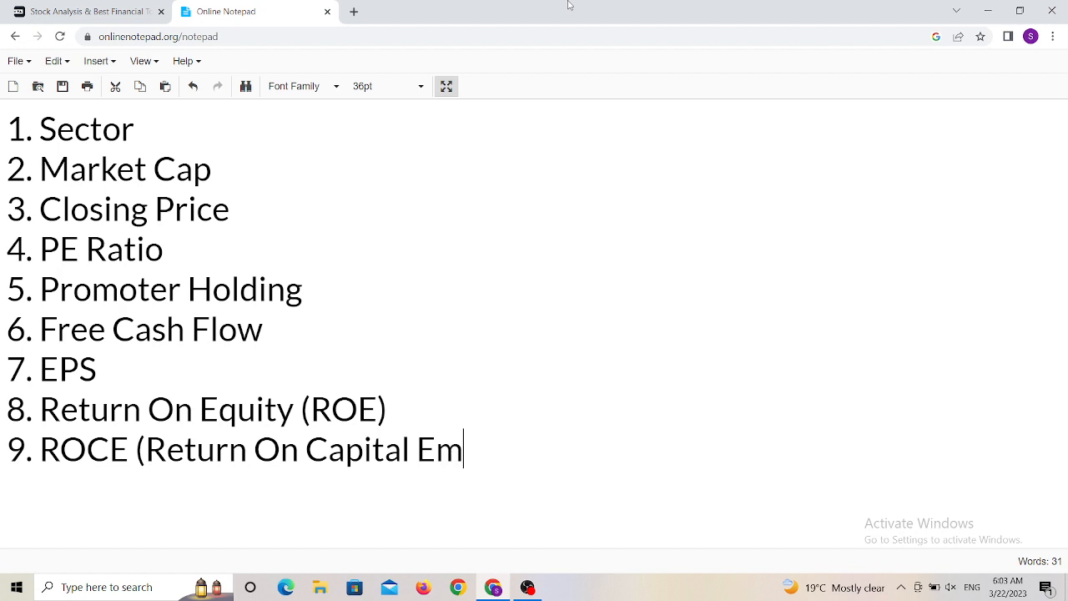
type("ployed")
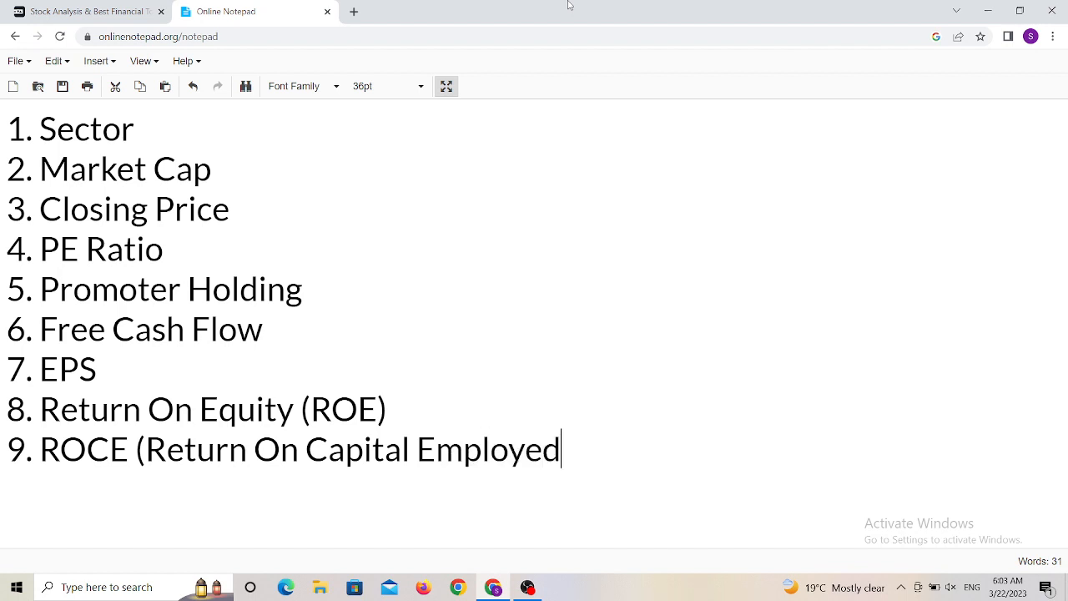
type(")")
key("Return")
- Add the tenth list line "10. Debt to Equity"
type("10")
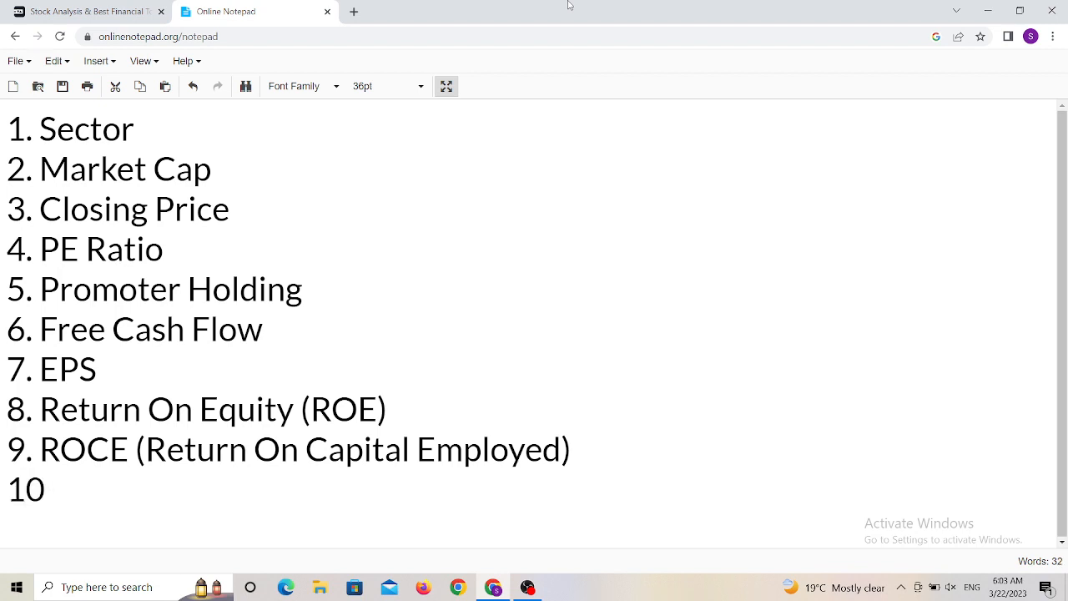
key("BackSpace")
type(". Debt to Equ")
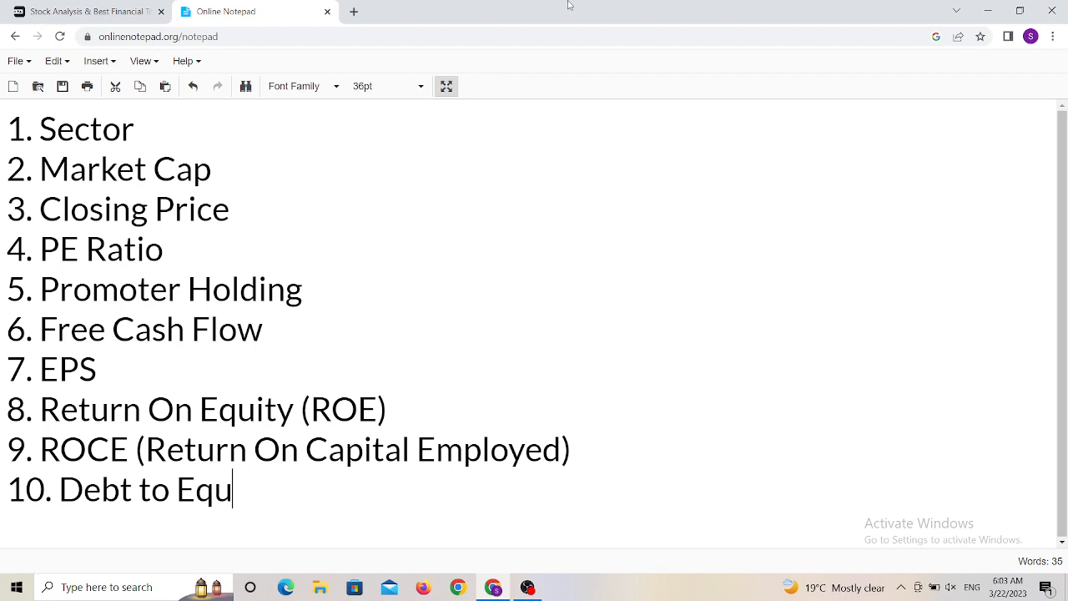
type("ity")
- Switch to the Tickertape tab and open the stock screener to start screening
left_click(49, 6)
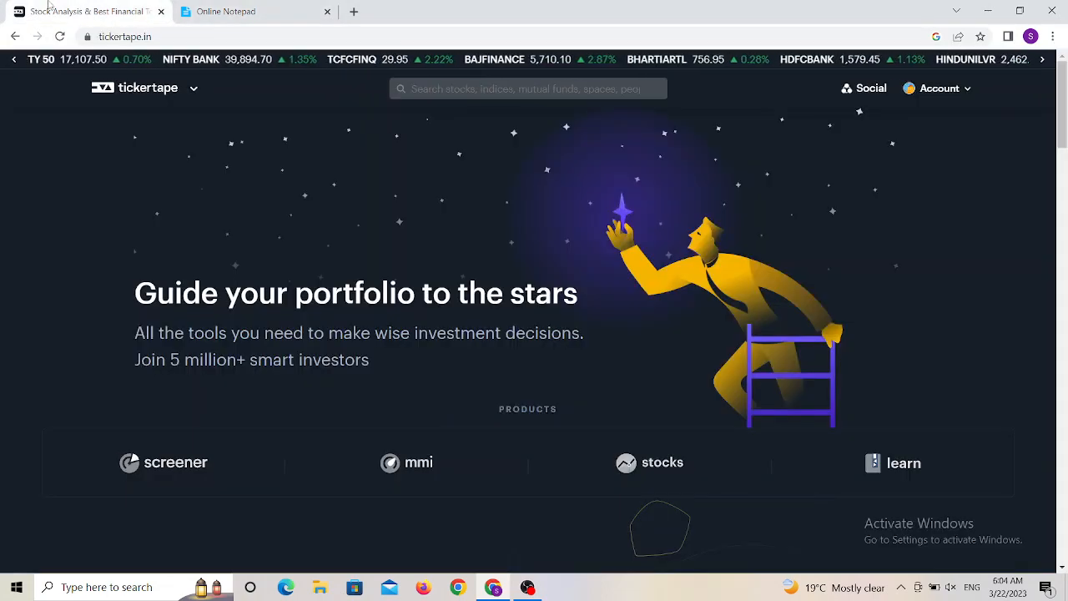
mouse_move(158, 93)
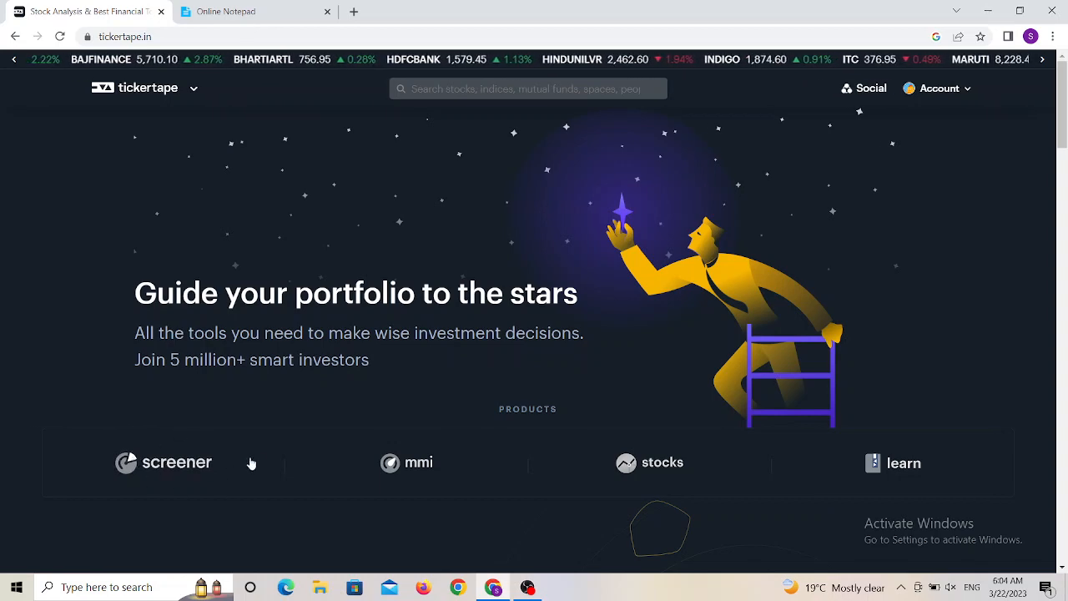
left_click(164, 464)
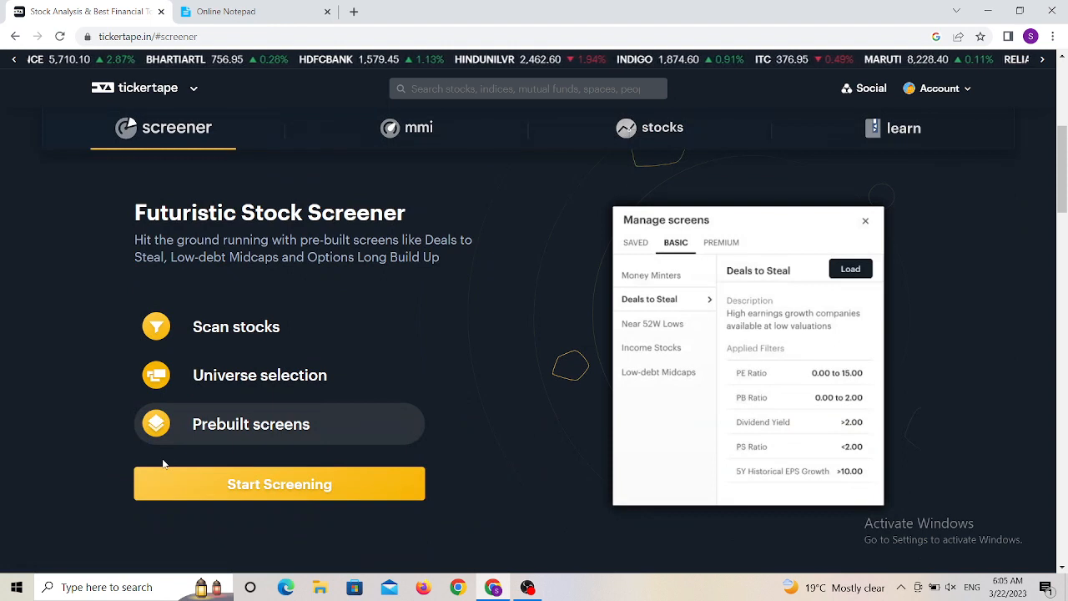
left_click(254, 493)
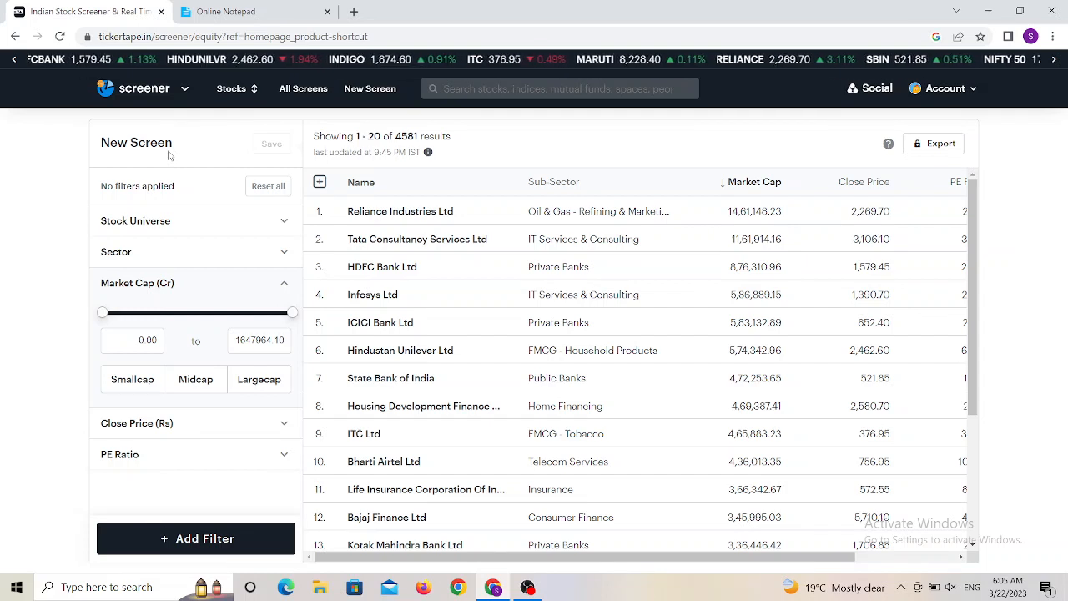
- Open the Sector filter and tick every sector from Consumer Discretionary through Materials
left_click(189, 224)
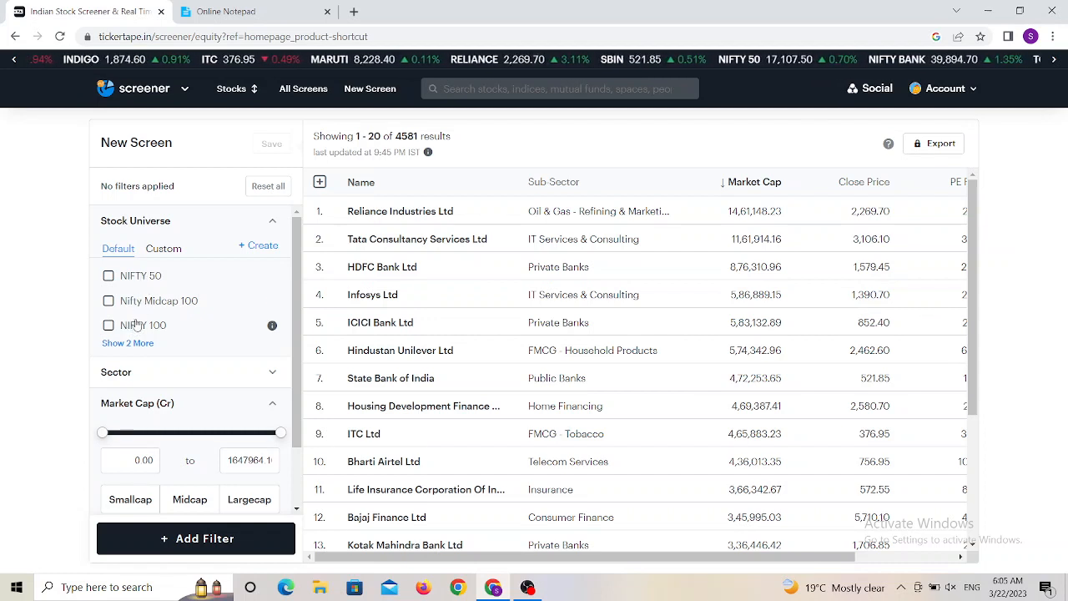
left_click(273, 223)
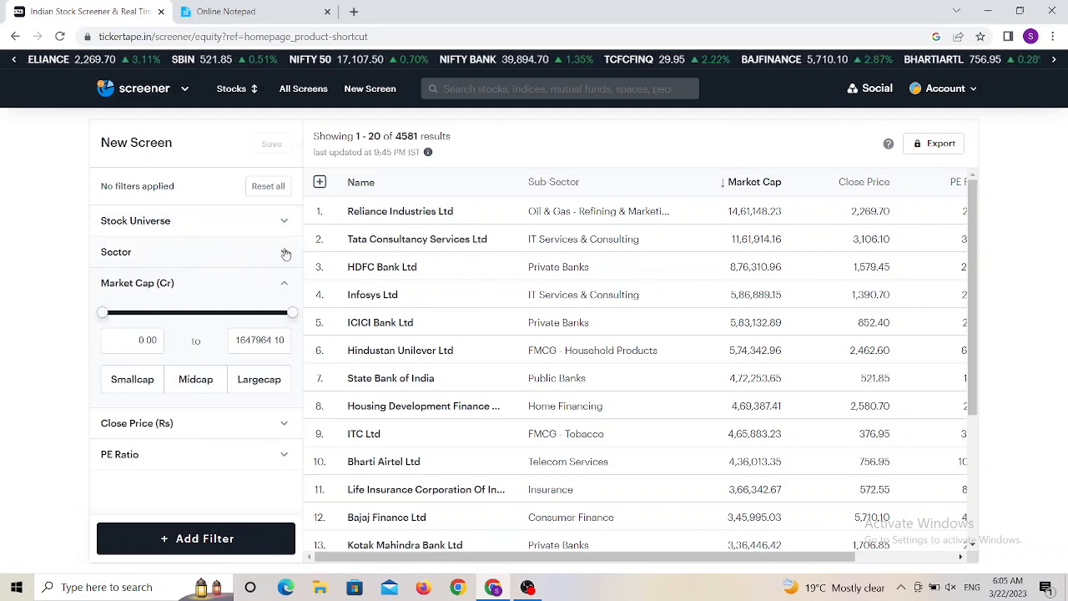
left_click(284, 253)
mouse_move(298, 263)
left_mouse_down()
mouse_move(294, 381)
mouse_move(293, 265)
left_mouse_up()
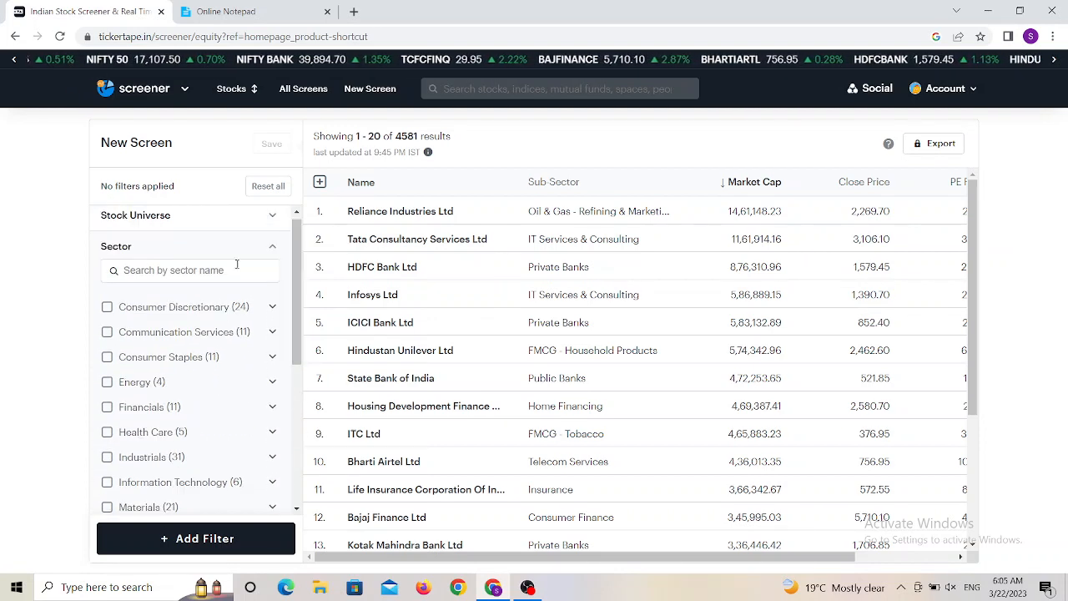
left_click(108, 308)
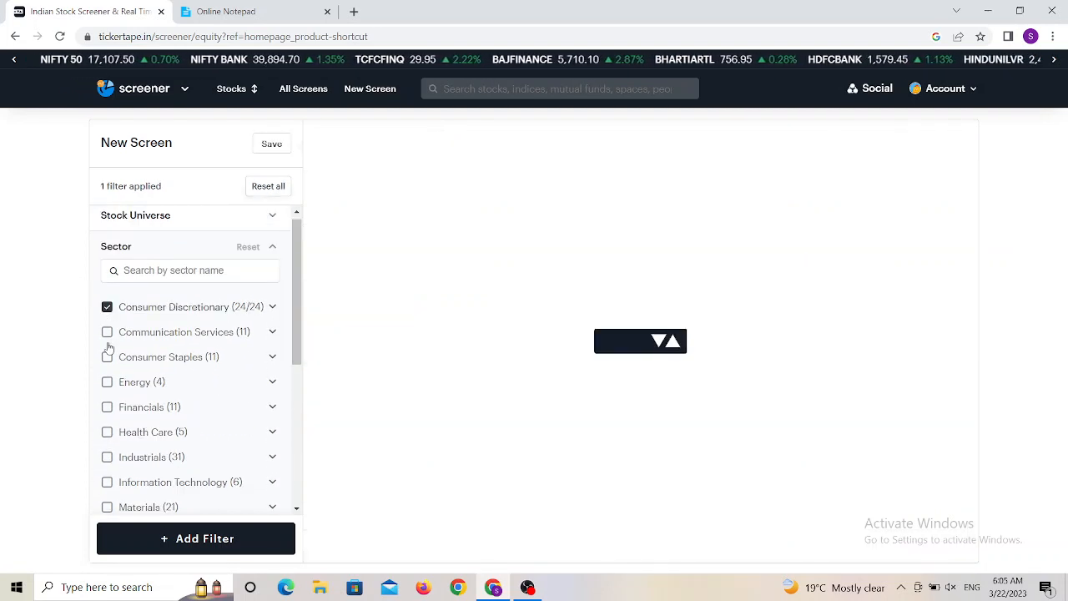
left_click(108, 333)
left_click(108, 358)
left_click(108, 383)
left_click(107, 407)
left_click(108, 433)
left_click(107, 459)
left_click(107, 483)
left_click(107, 509)
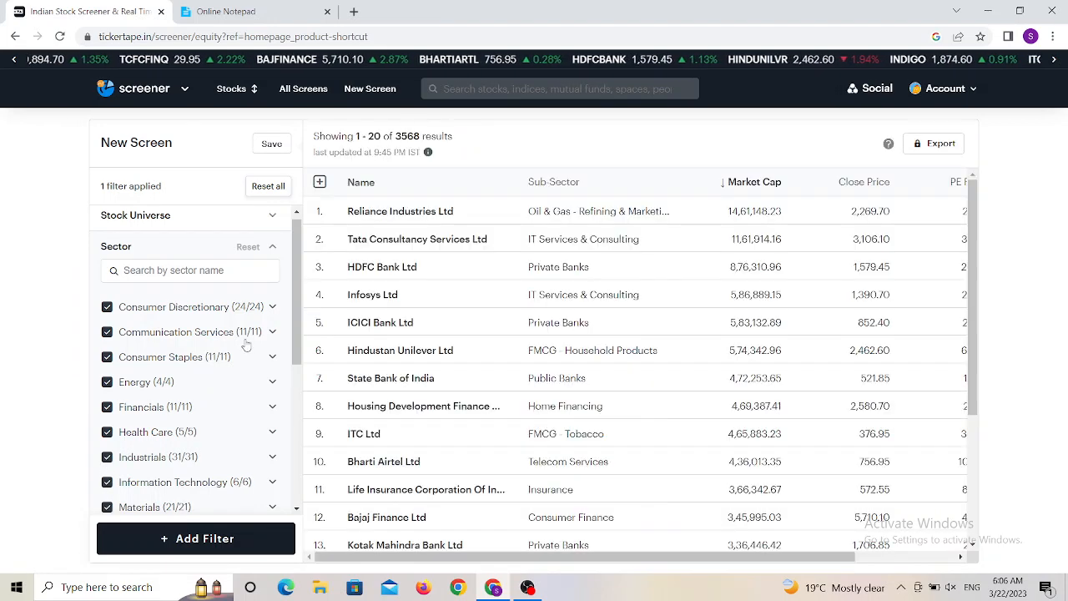
- Add Real Estate and Utilities to the selected sectors
scroll(298, 331, "down", 2)
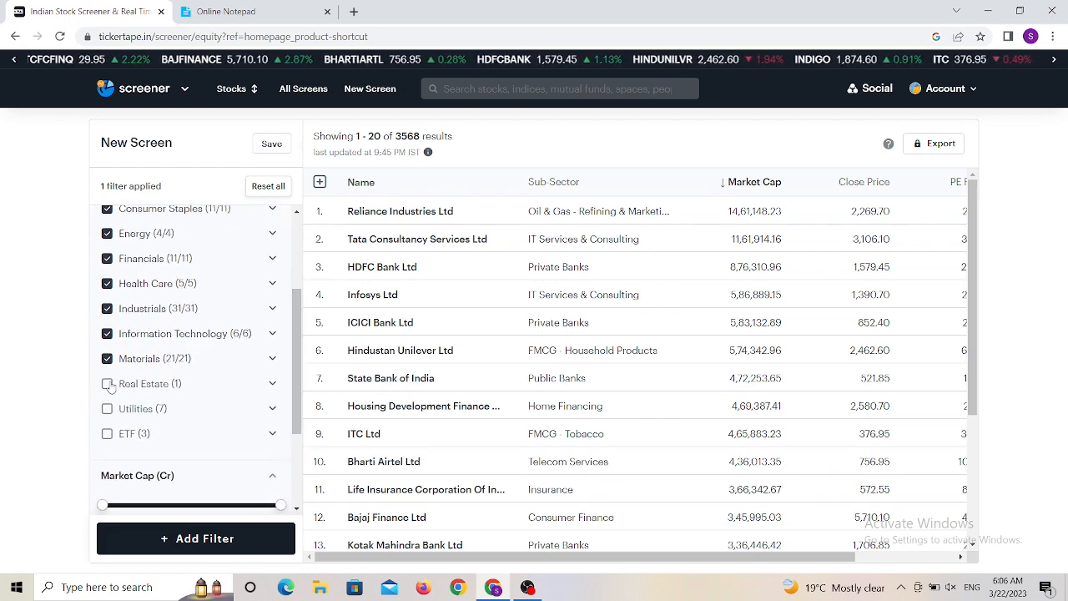
left_click(107, 384)
left_click(106, 409)
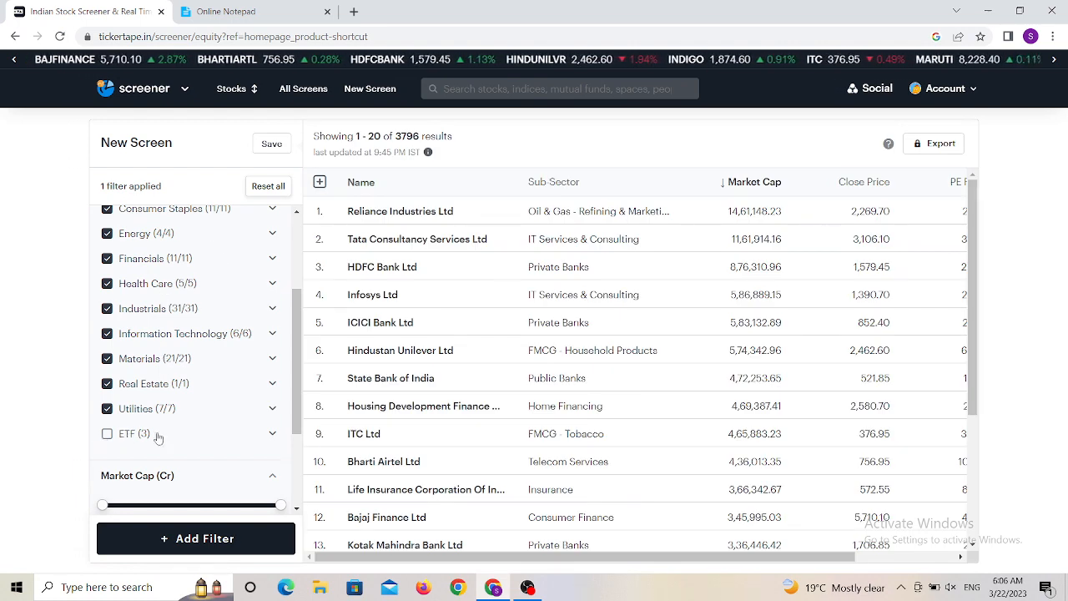
- Apply the Low preset to the PE Ratio filter, limiting it to 20
left_click_drag(297, 405, 297, 462)
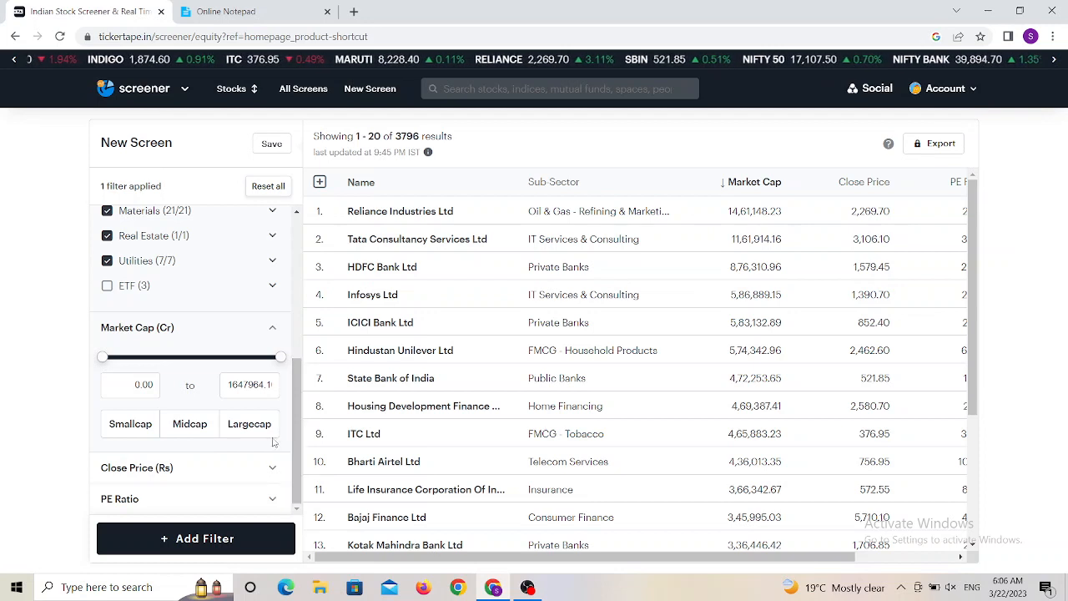
left_click(195, 473)
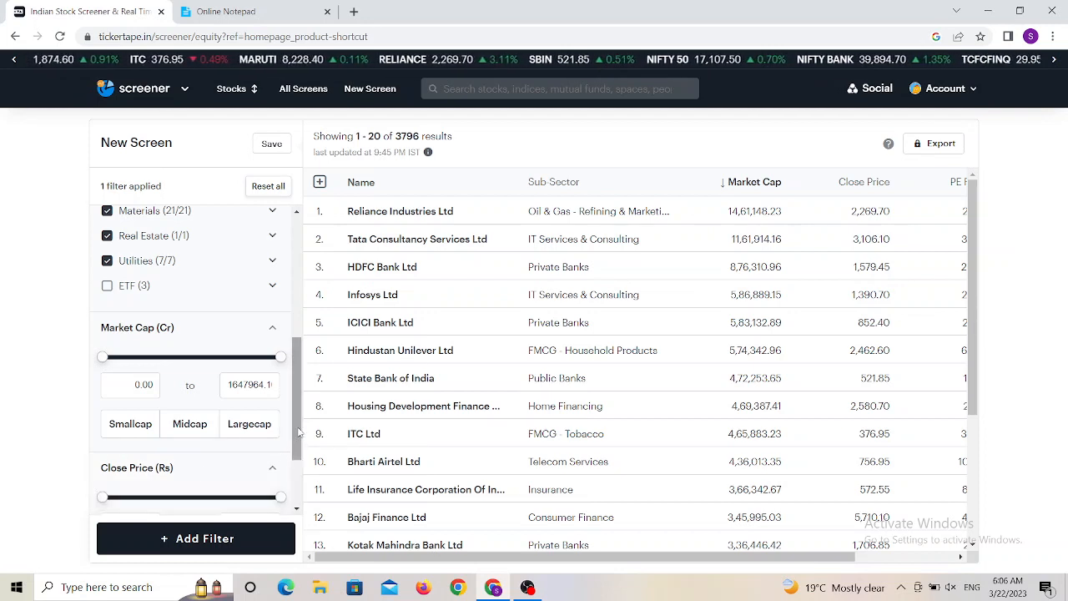
left_click(274, 331)
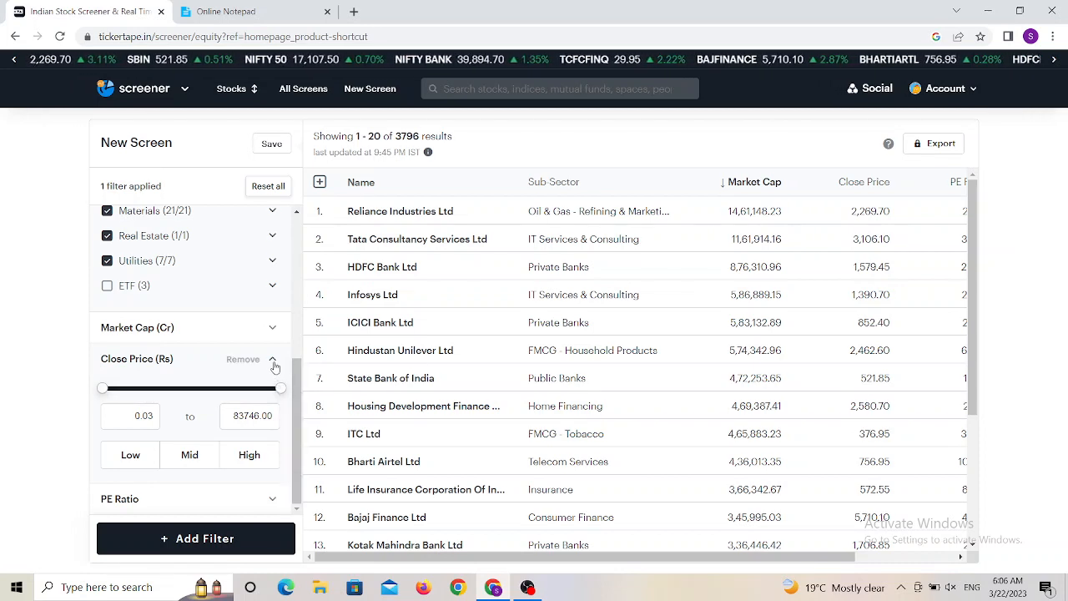
left_click(273, 363)
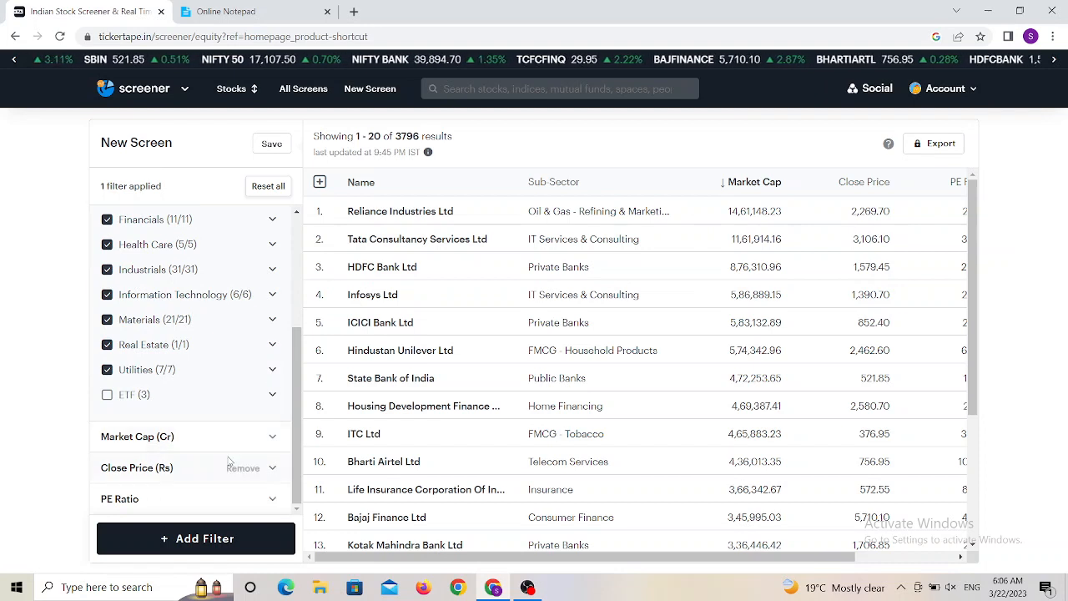
left_click(193, 499)
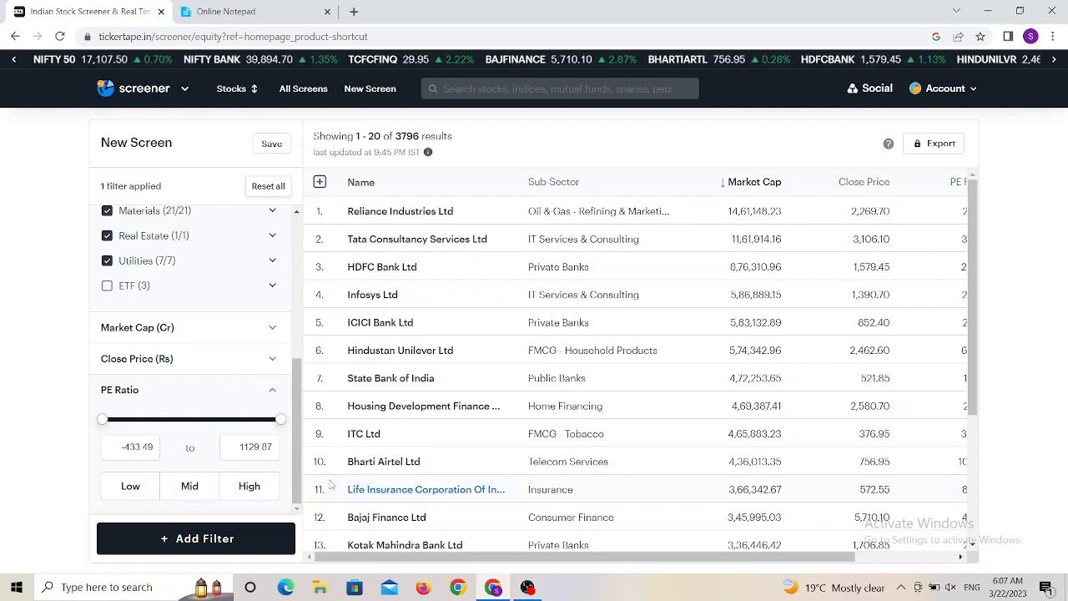
left_click(140, 498)
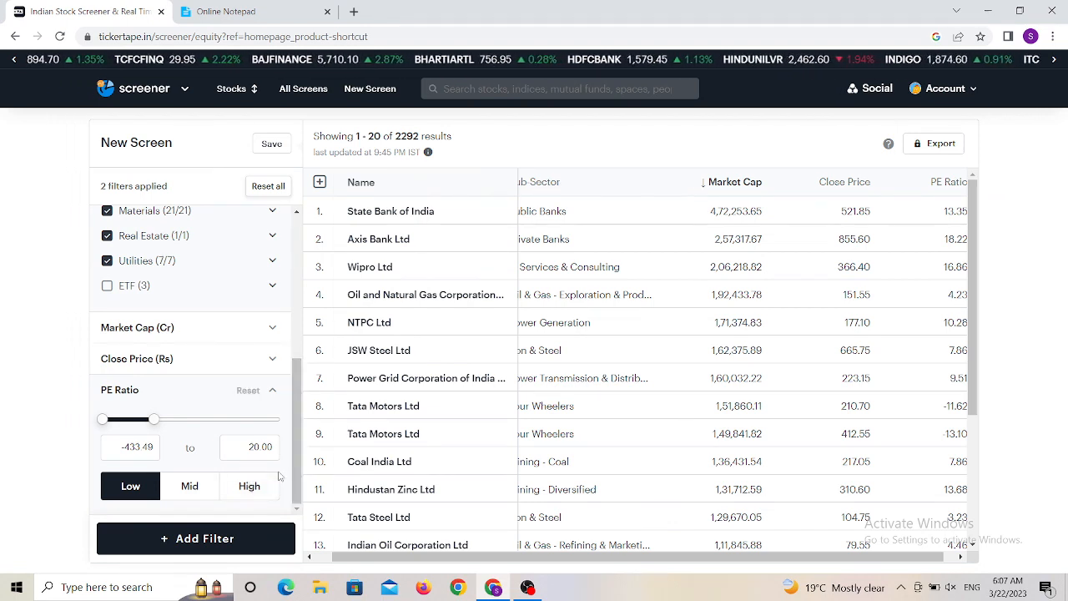
- Check the criteria list, then add a Promoter Holding filter from the Ownership category
left_click(225, 11)
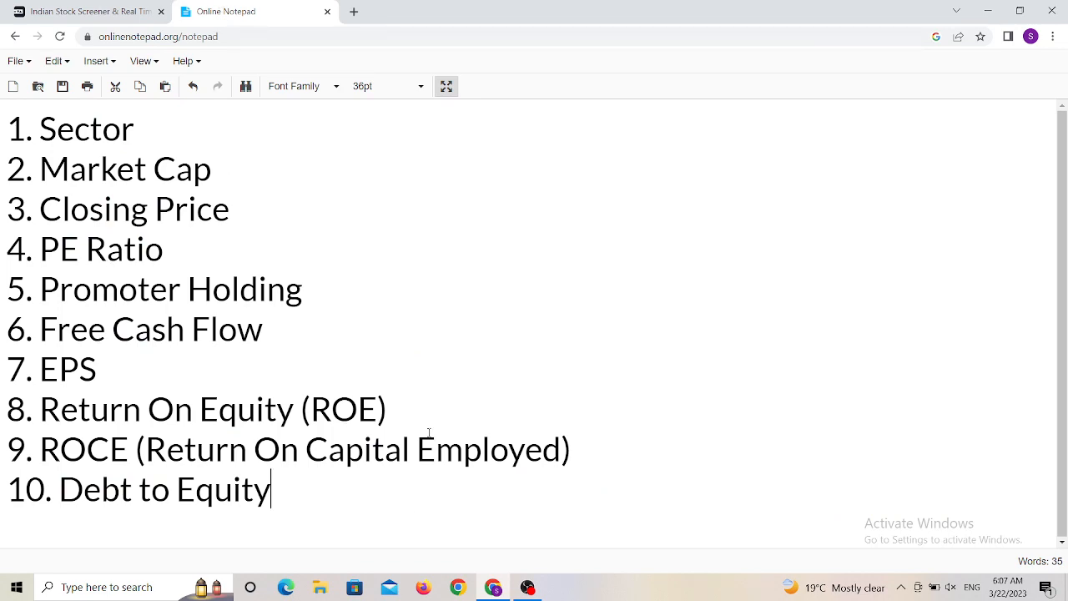
left_click(79, 11)
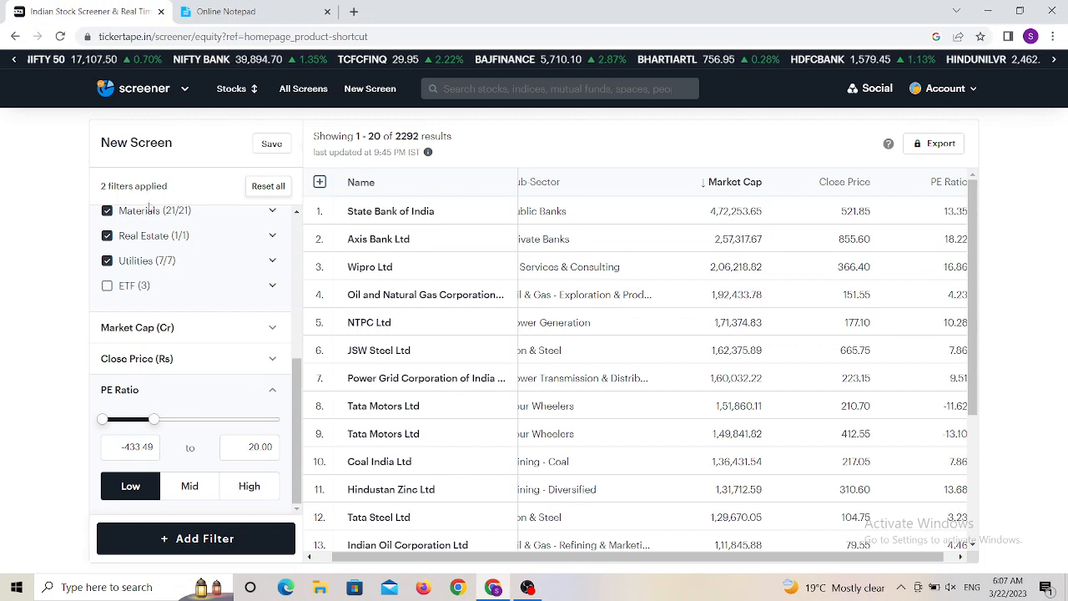
left_click(140, 546)
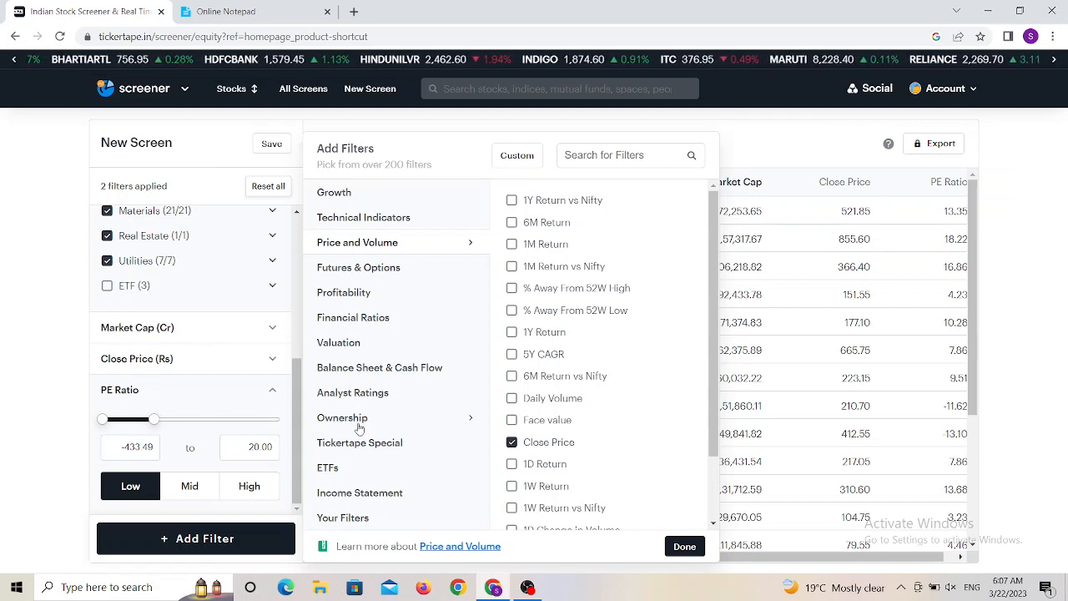
mouse_move(514, 412)
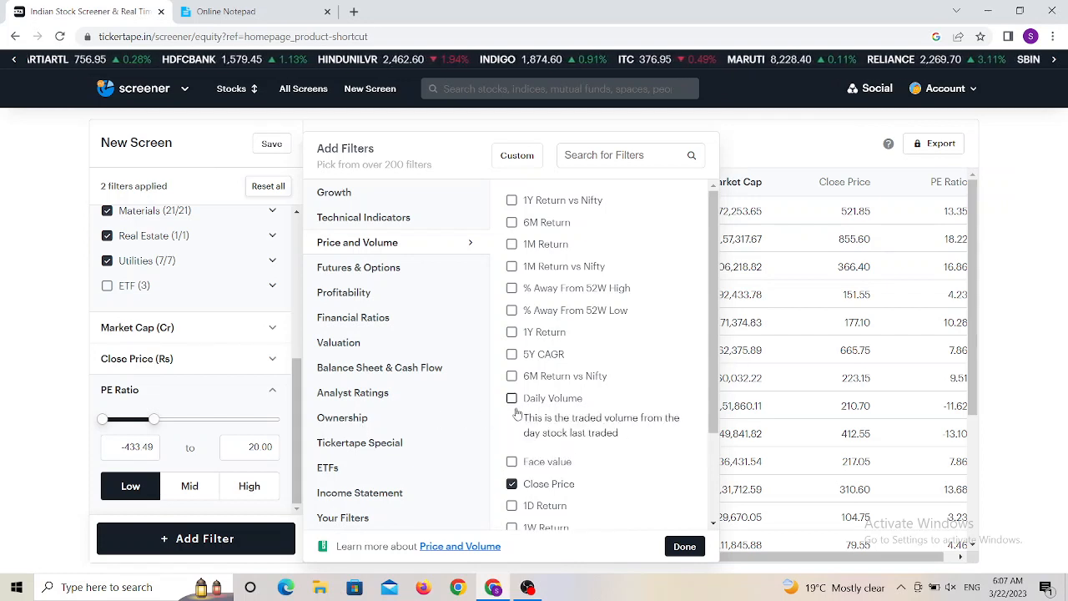
left_click(473, 422)
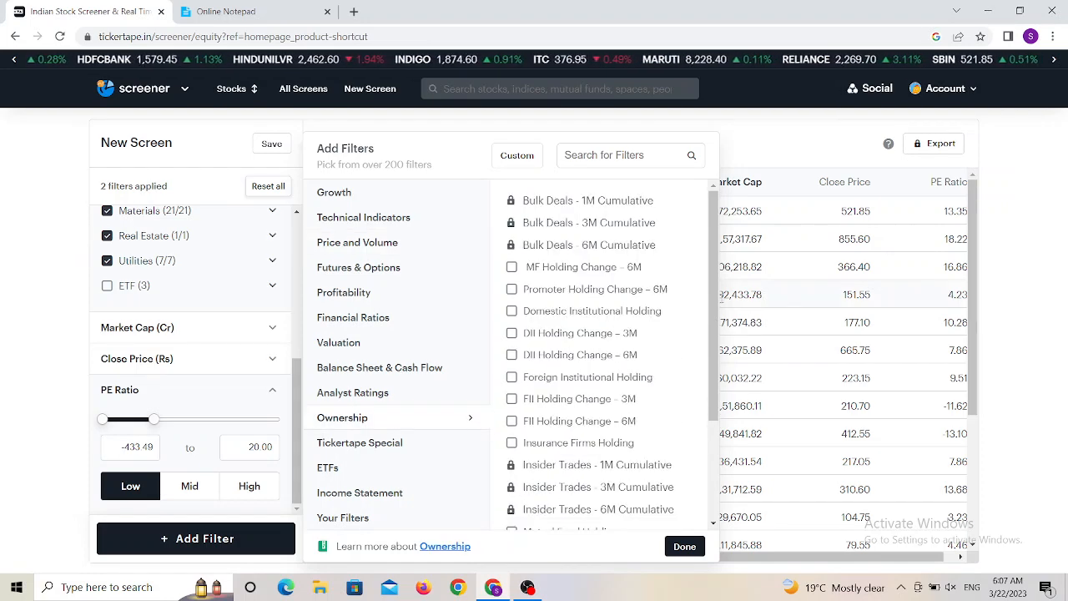
left_click_drag(729, 401, 730, 405)
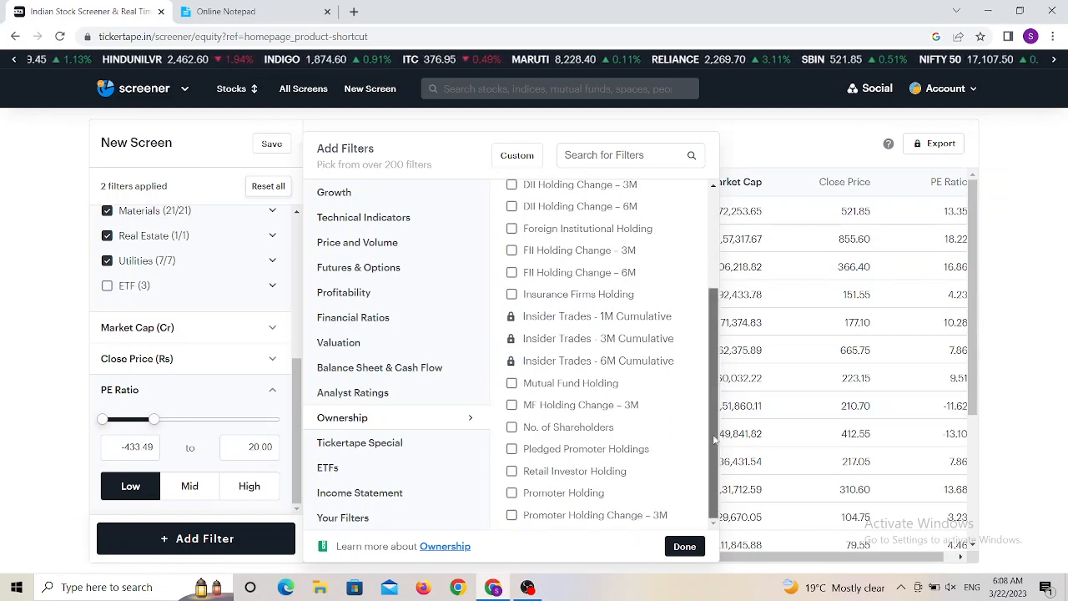
mouse_move(586, 451)
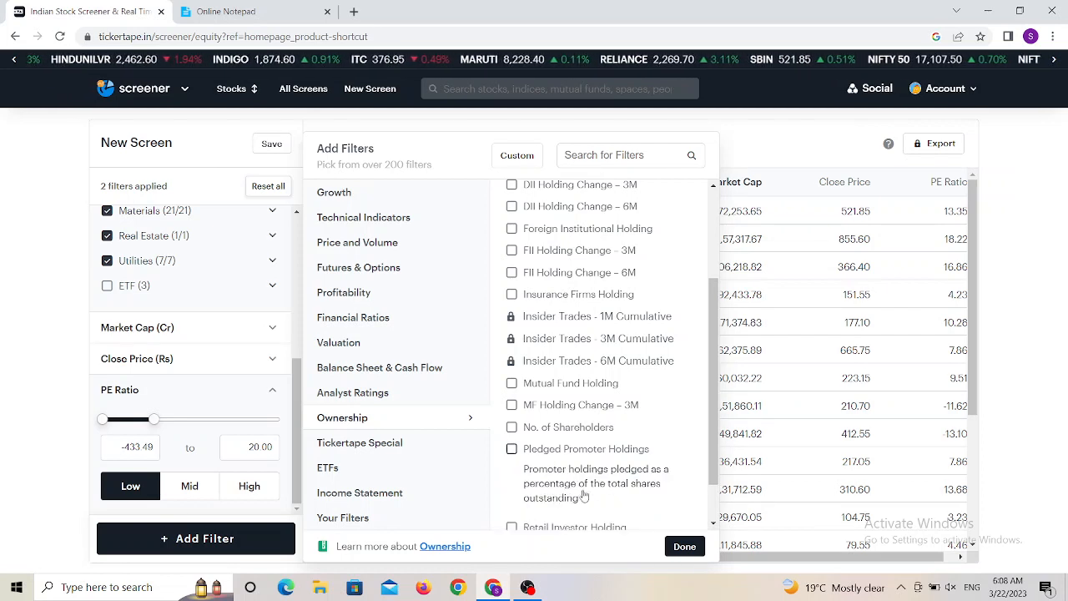
mouse_move(580, 421)
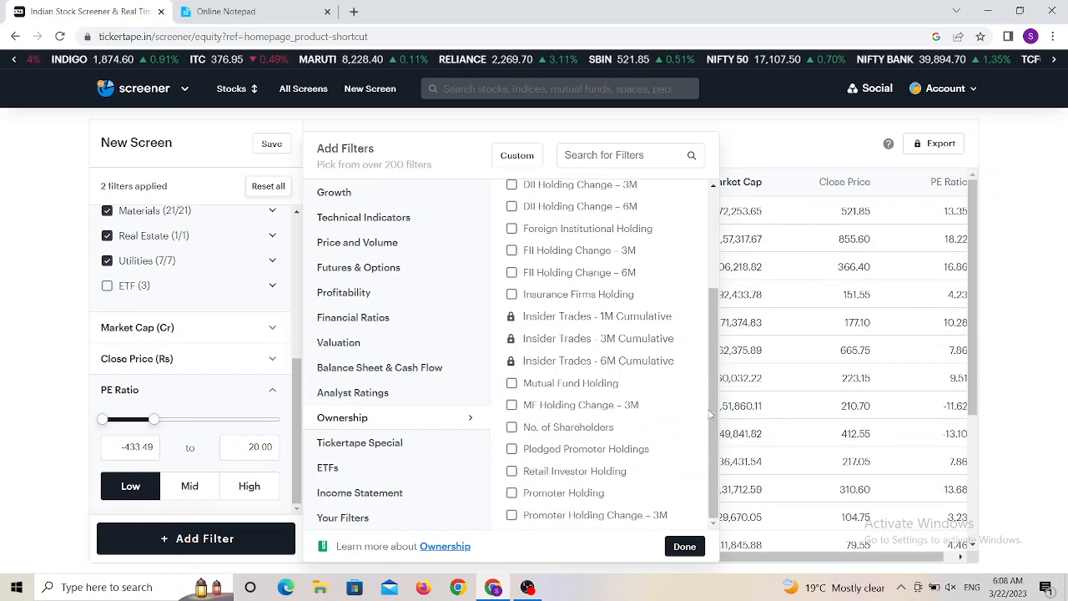
left_click_drag(714, 417, 714, 477)
mouse_move(522, 491)
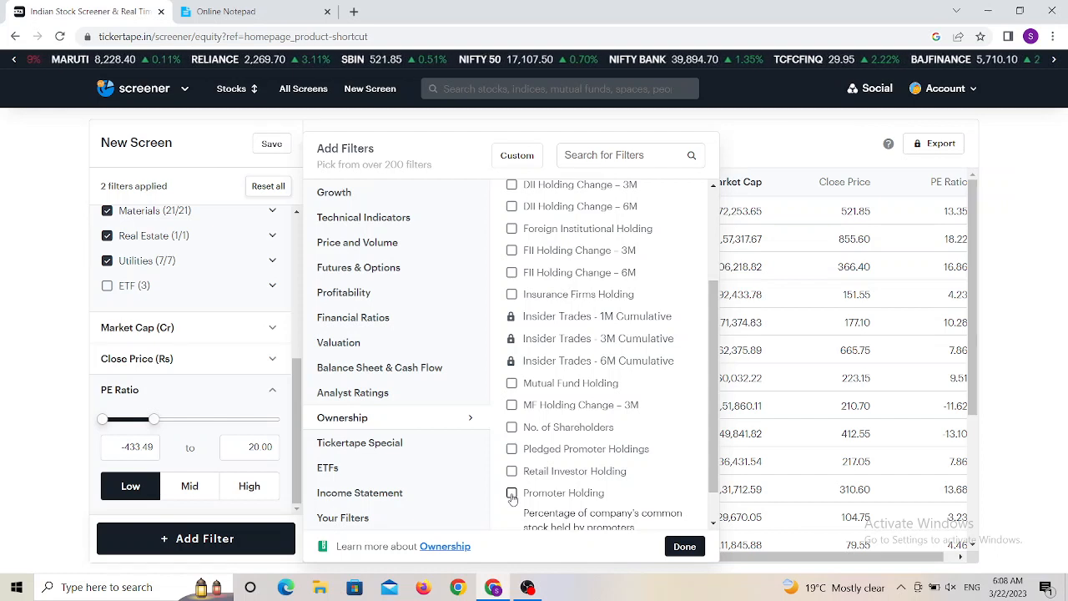
left_click(511, 494)
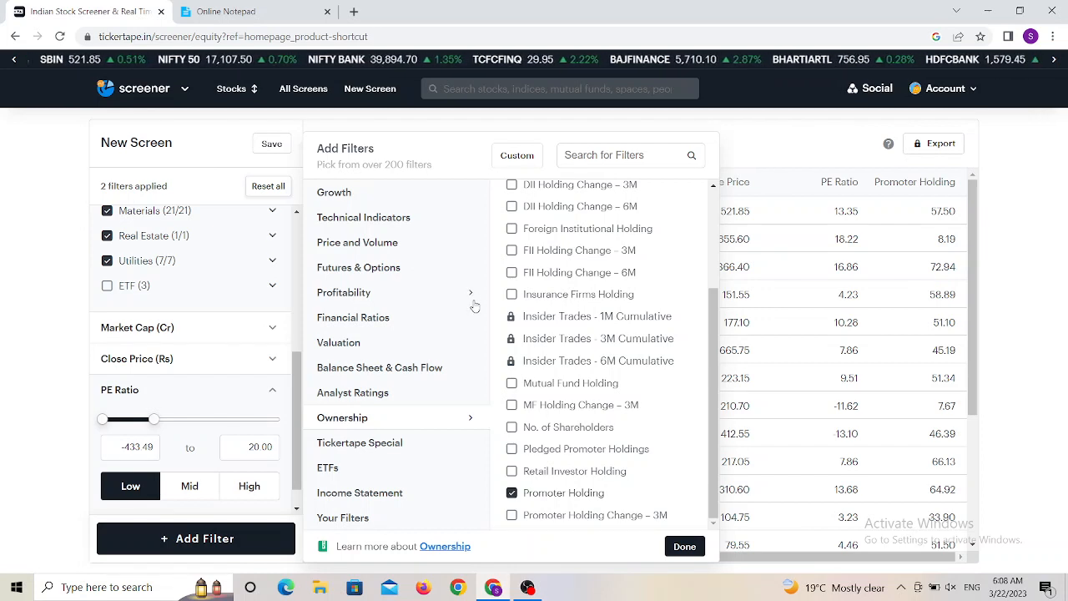
- Add a Free Cash Flow filter from the Balance Sheet & Cash Flow category and close the filter picker
left_click(474, 372)
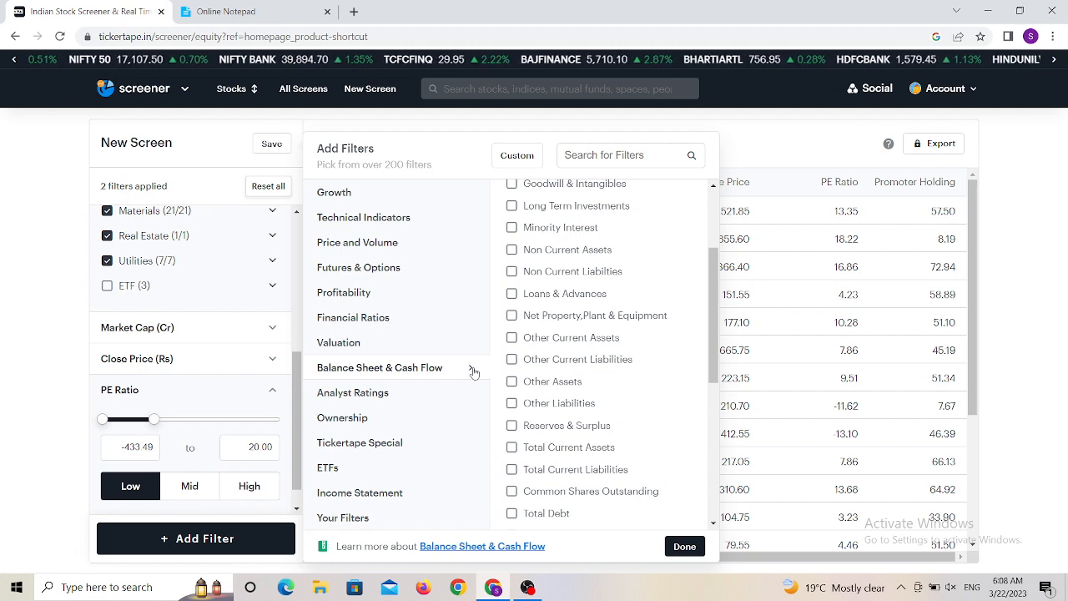
left_click_drag(715, 351, 715, 378)
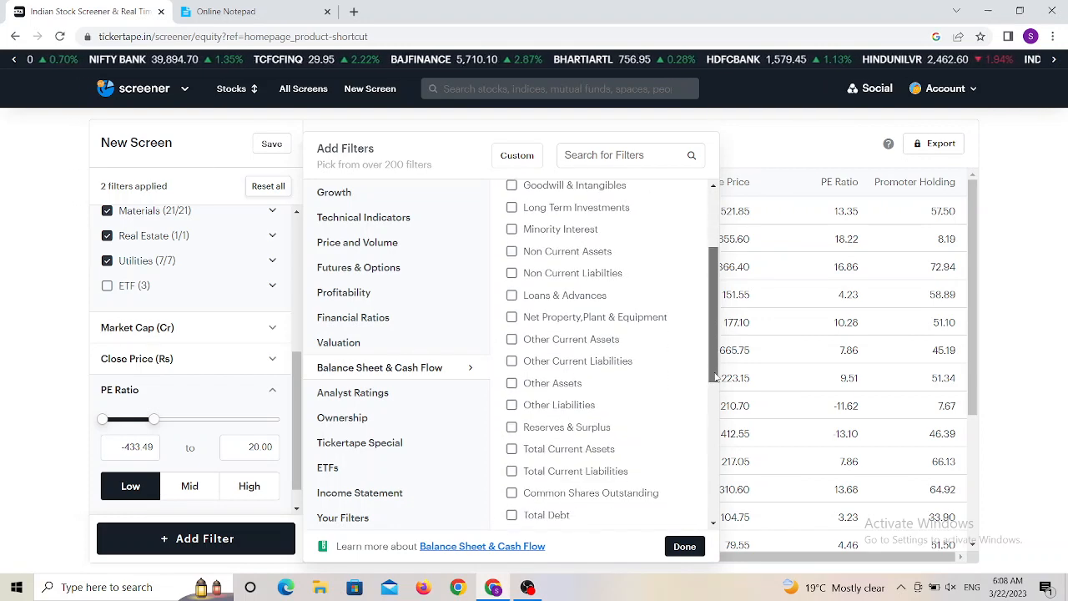
left_click_drag(714, 336, 714, 401)
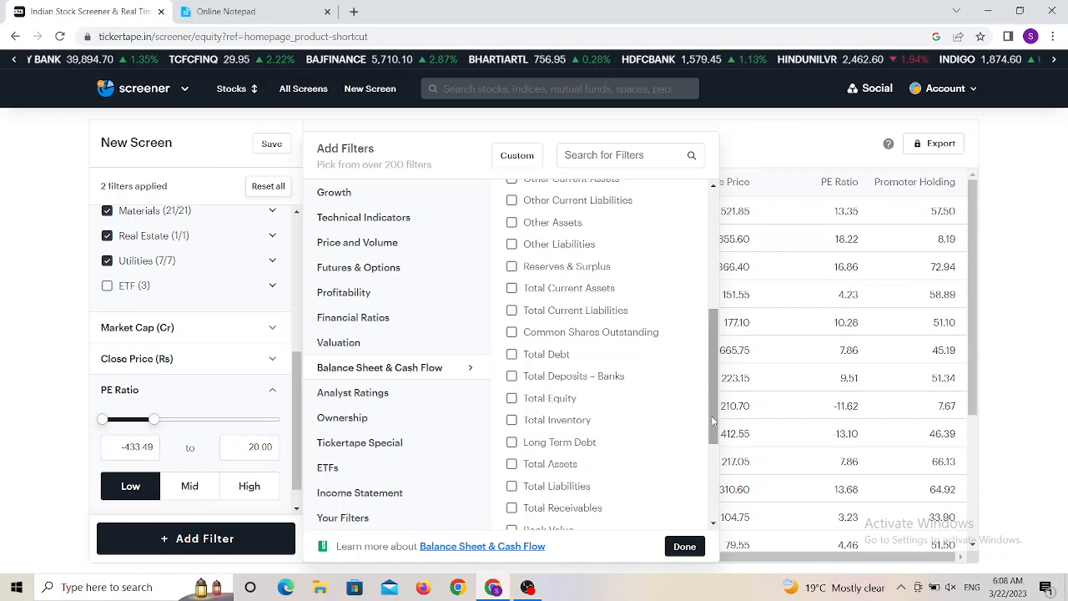
left_click_drag(713, 421, 714, 505)
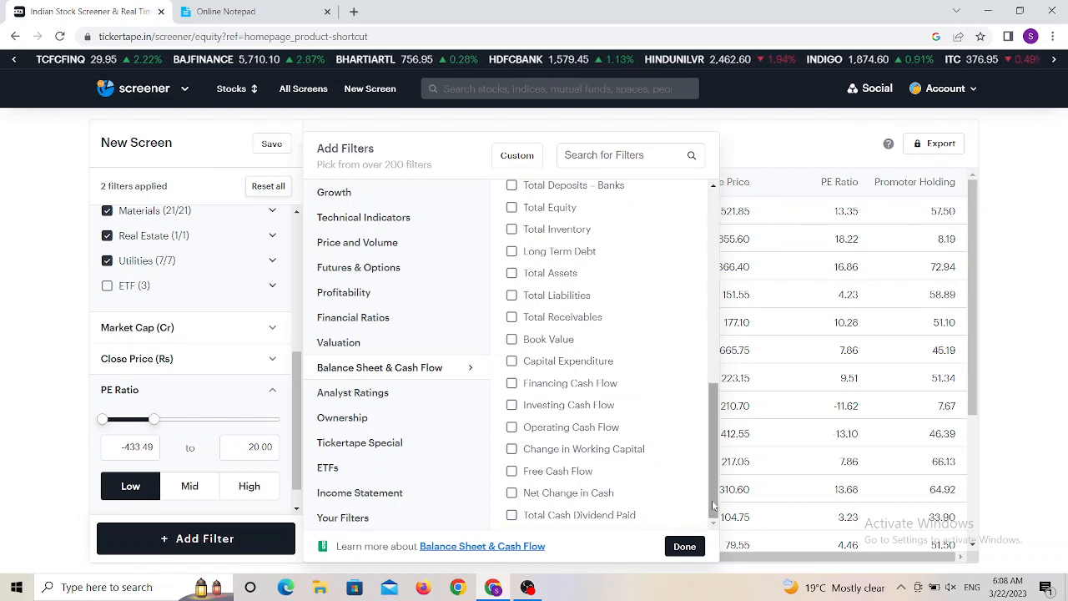
left_click(511, 472)
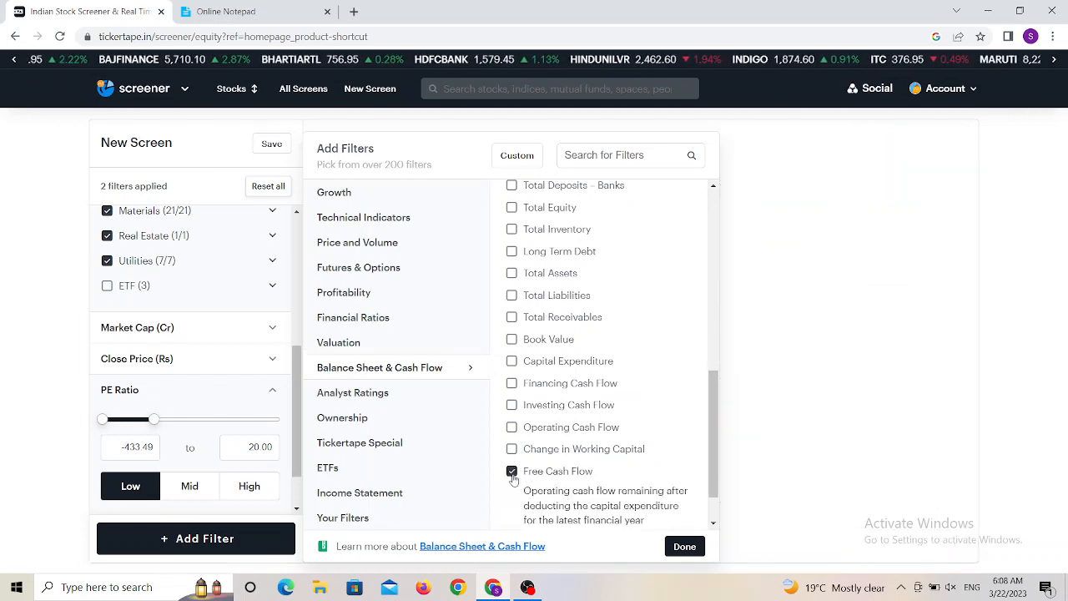
left_click(686, 547)
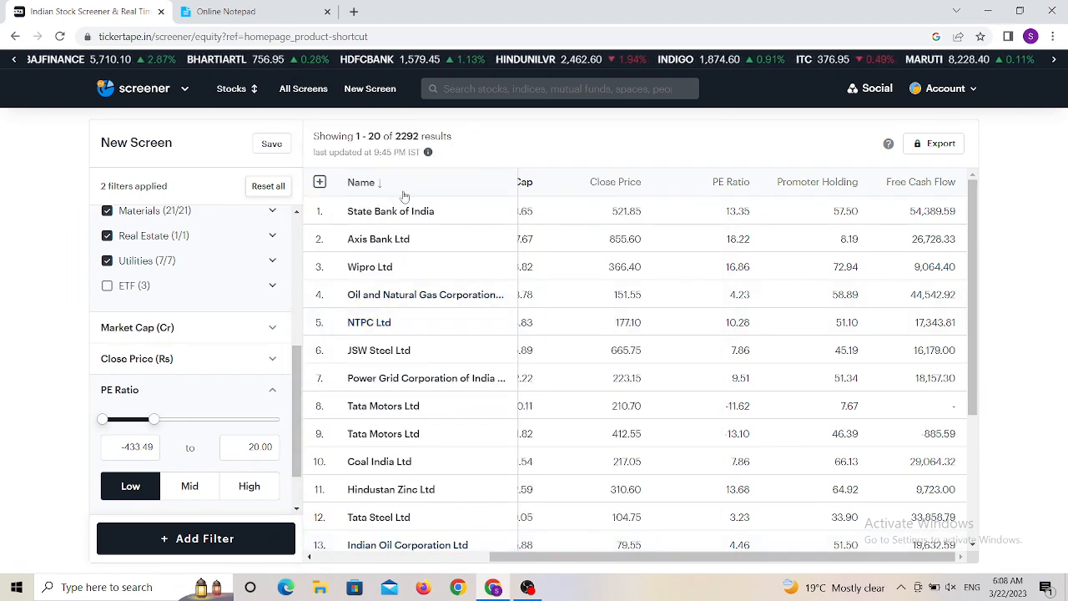
- Check the criteria list, then search the filters for eps and clear the search
left_click(257, 13)
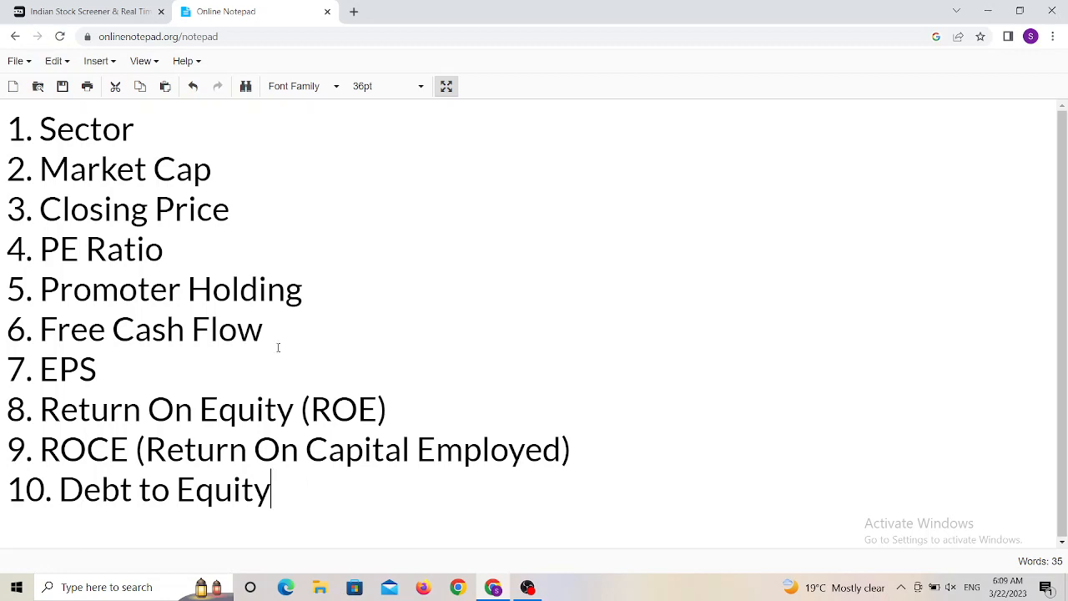
left_click(125, 11)
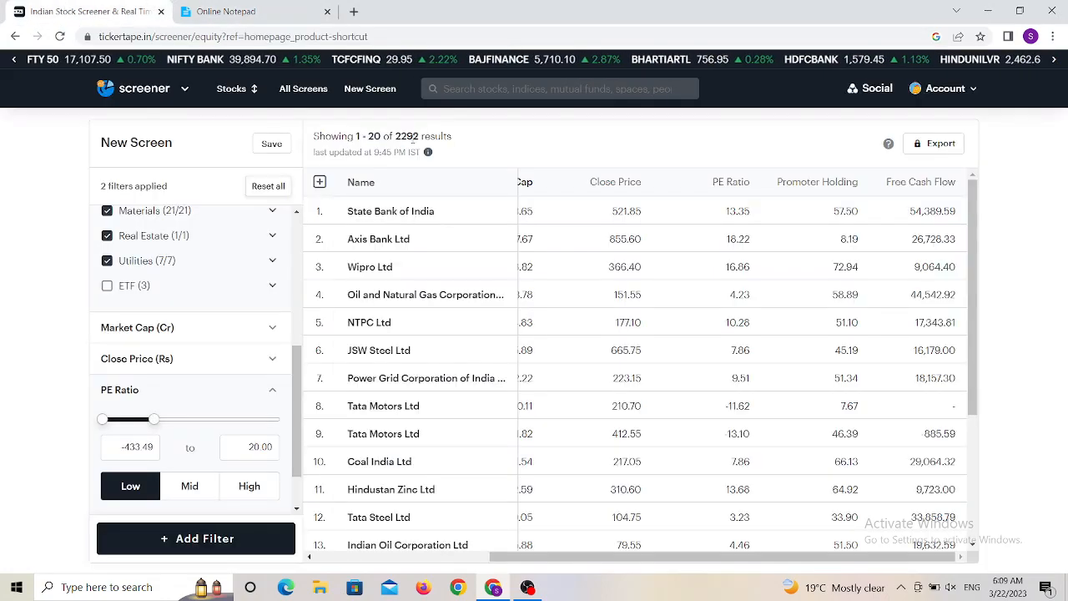
left_click(196, 538)
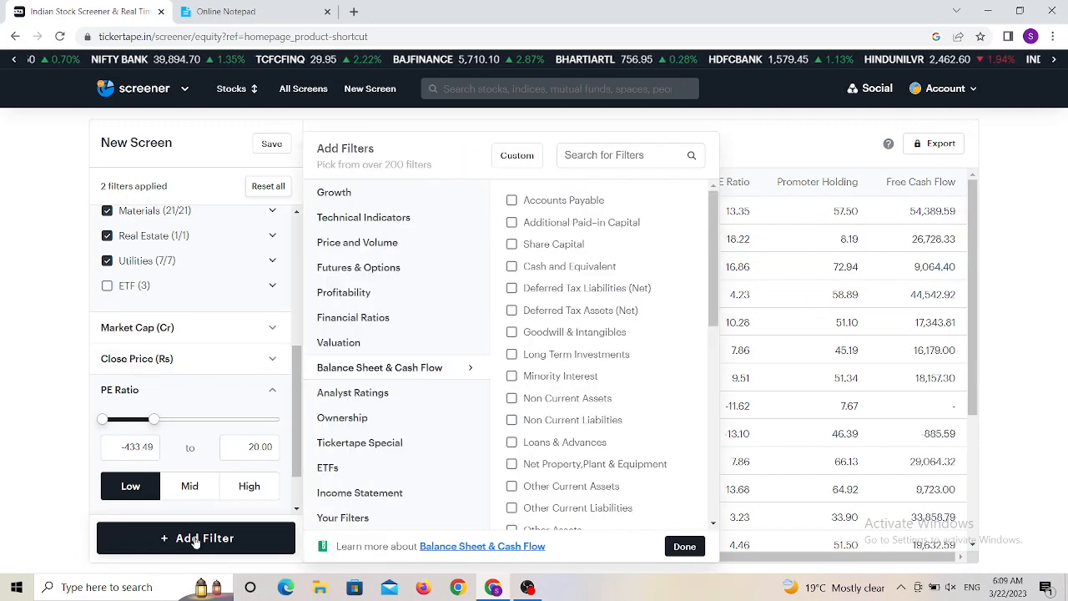
left_click(592, 154)
type("eps")
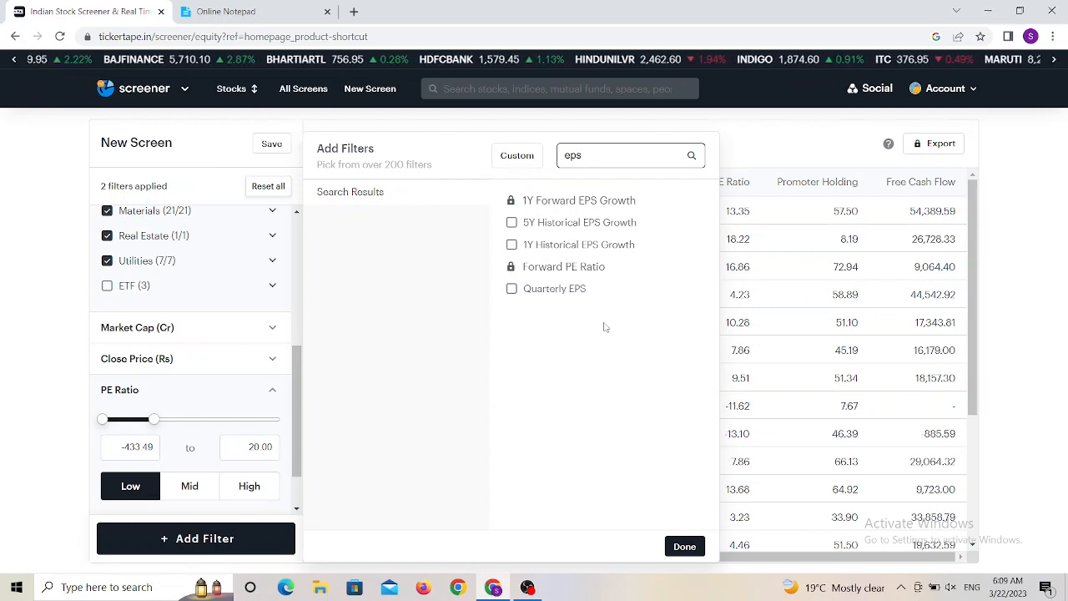
mouse_move(532, 291)
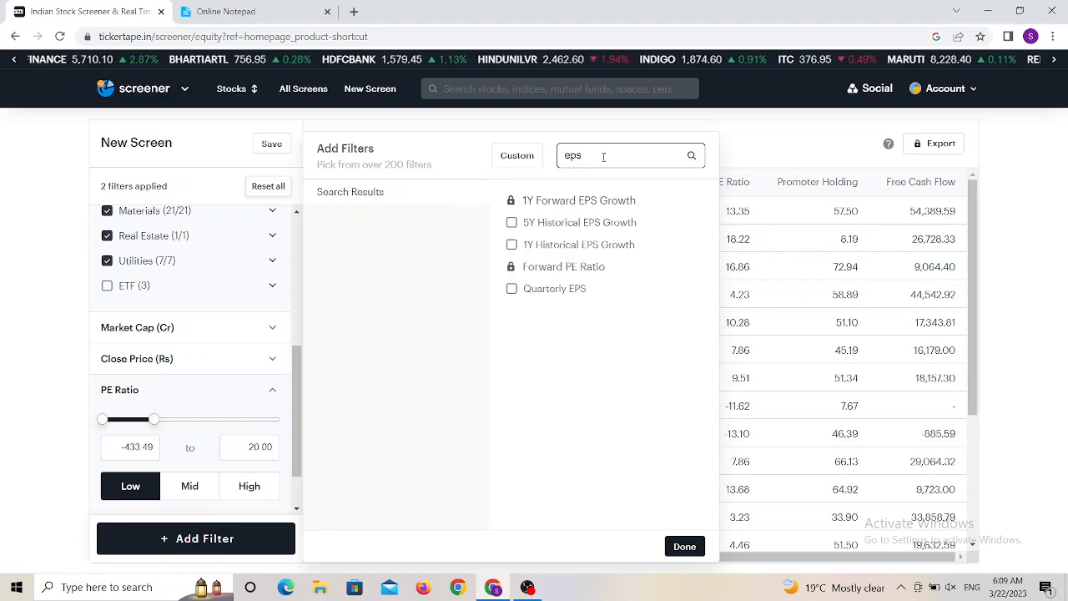
key("BackSpace")
key("BackSpace")
key("BackSpace")
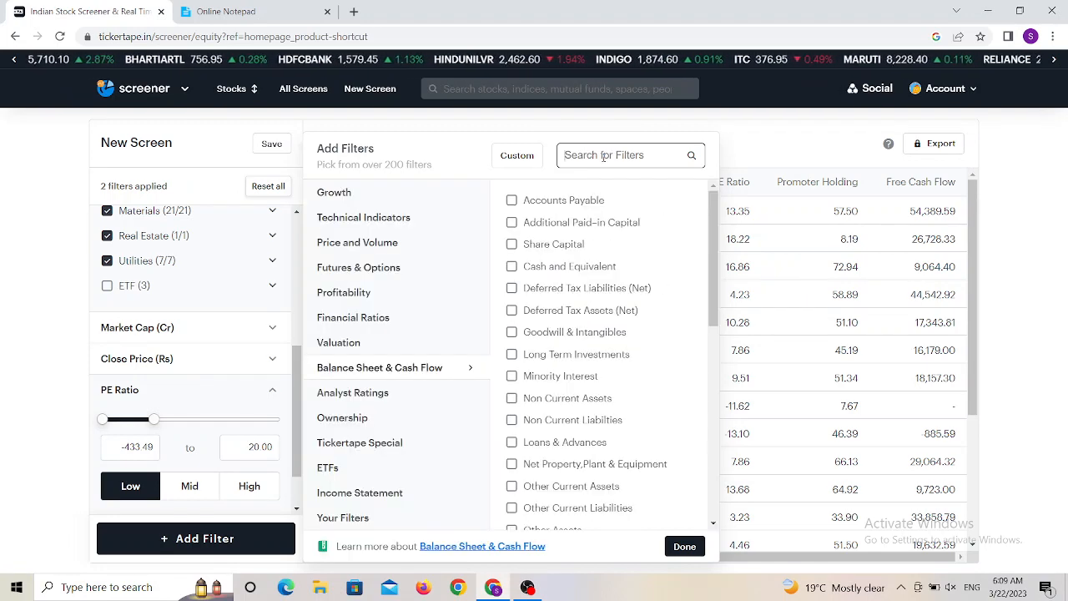
- Check the criteria list, then search the filters for earning and add the Earnings Per Share filter
left_click(224, 10)
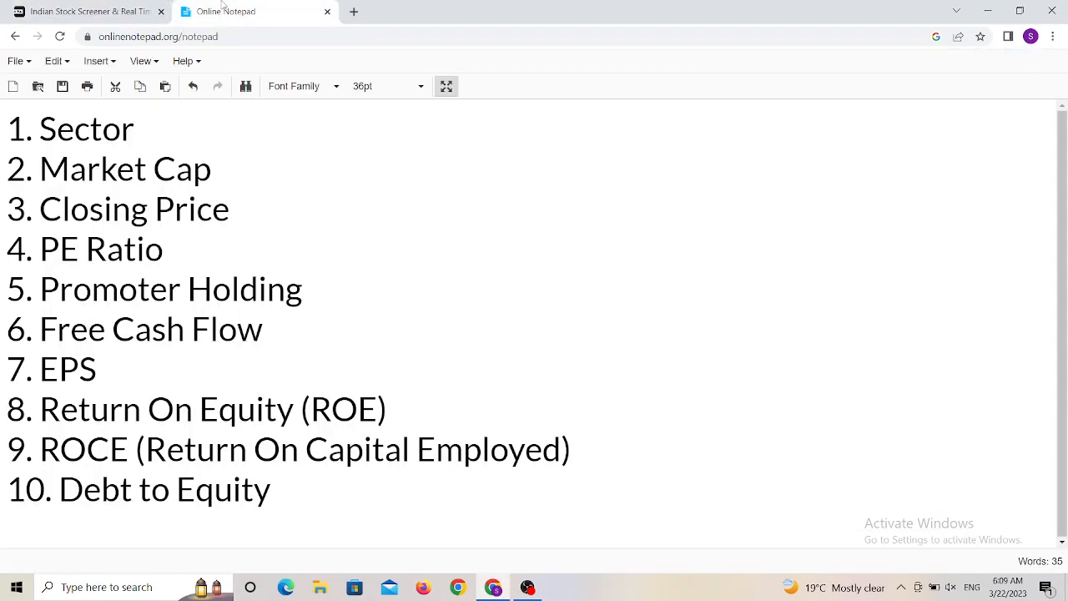
left_click(109, 10)
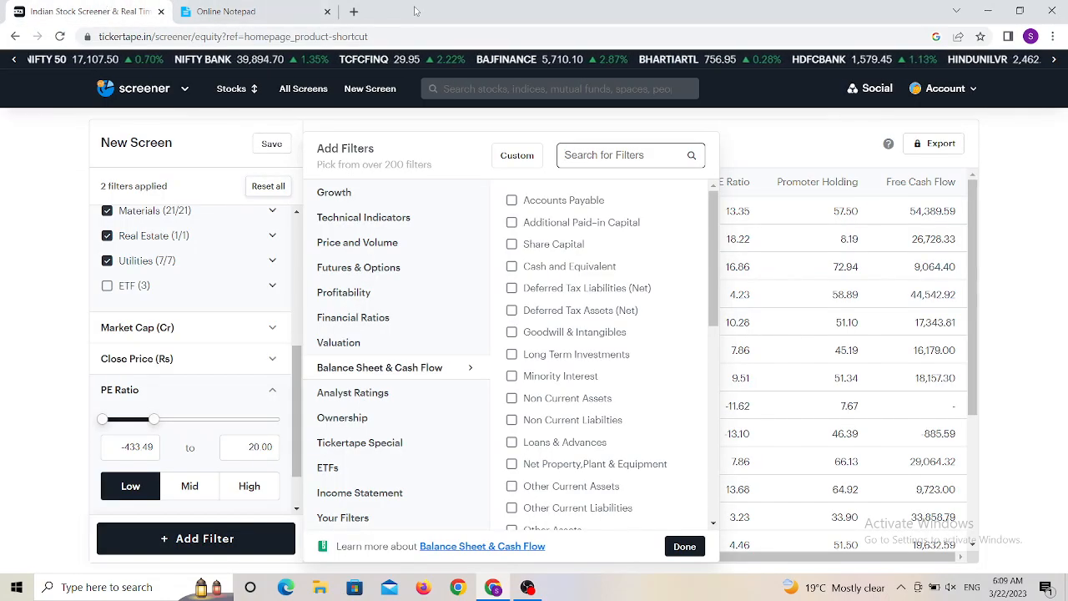
left_click(595, 157)
type("earning")
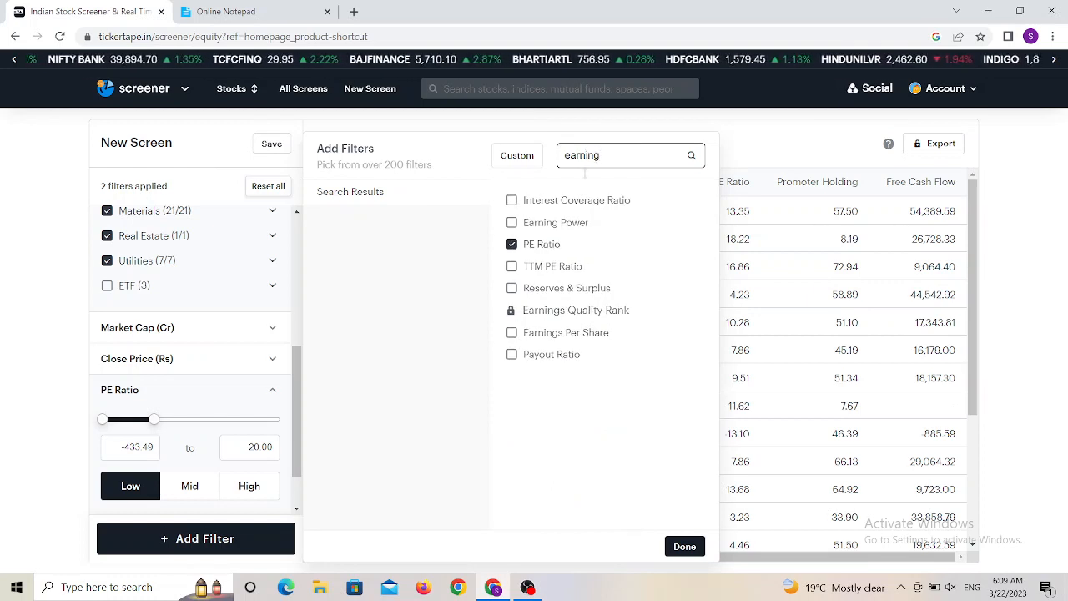
left_click(511, 333)
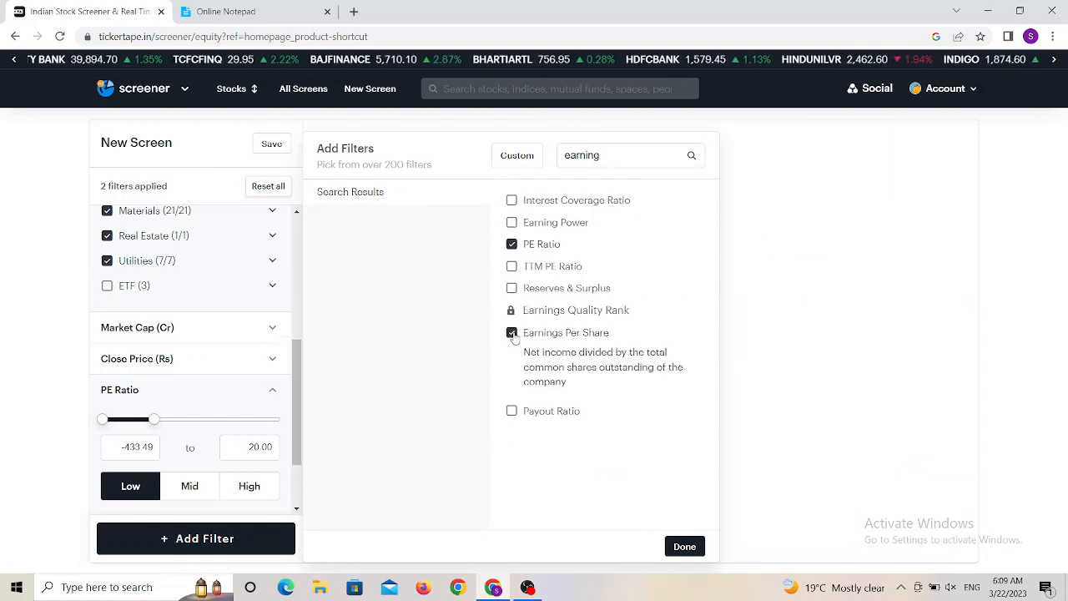
- Search the filters for roe, then for return, and add the Return on Equity filter
left_click(625, 159)
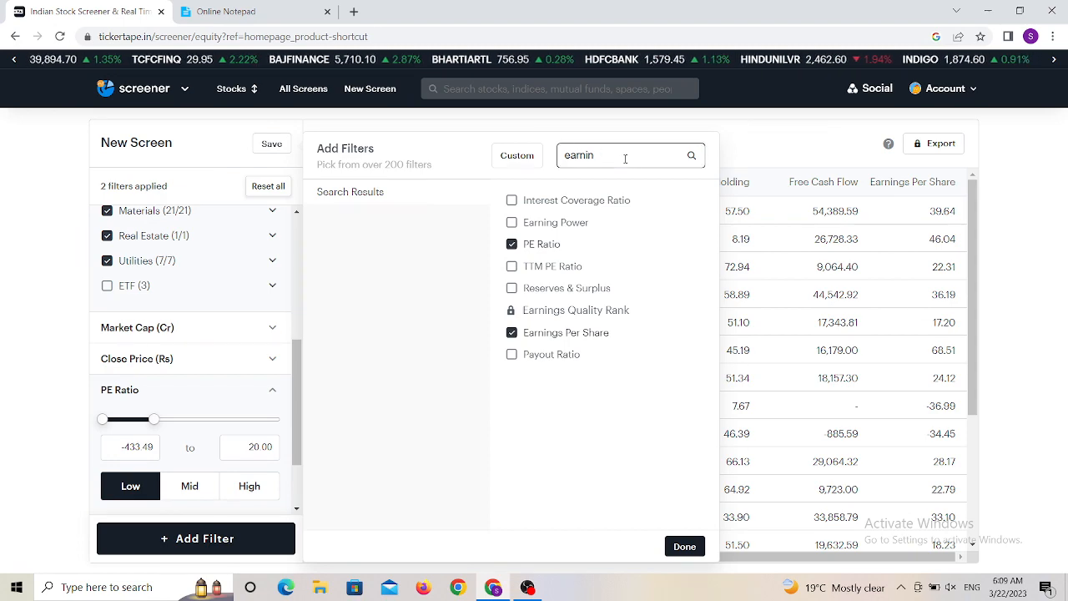
key("BackSpace")
key("BackSpace")
key("BackSpace")
key("BackSpace")
key("BackSpace")
key("BackSpace")
type("roe")
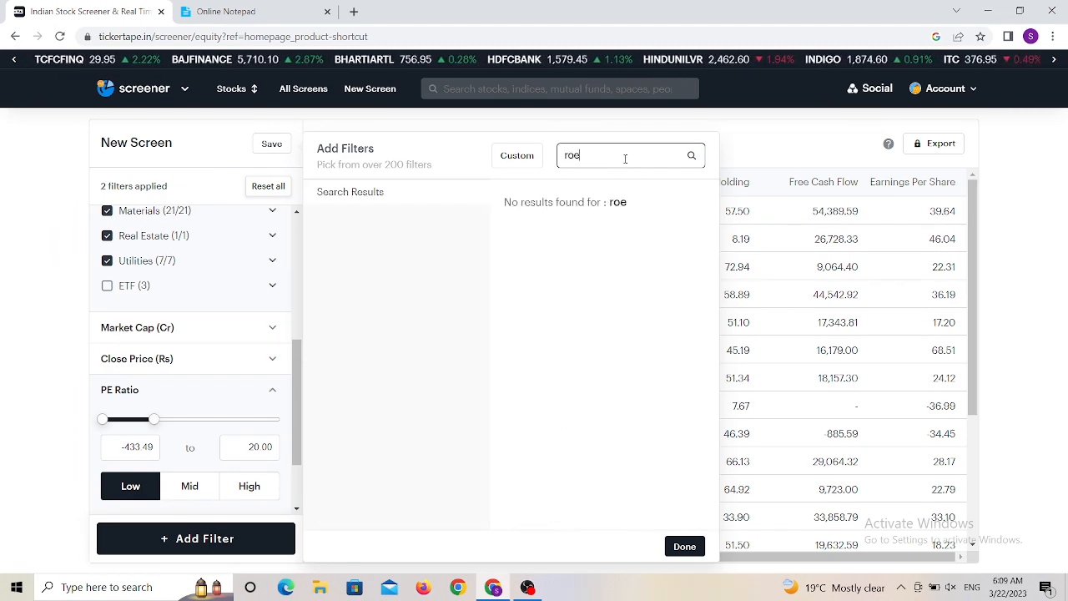
key("BackSpace")
key("BackSpace")
key("BackSpace")
type("t")
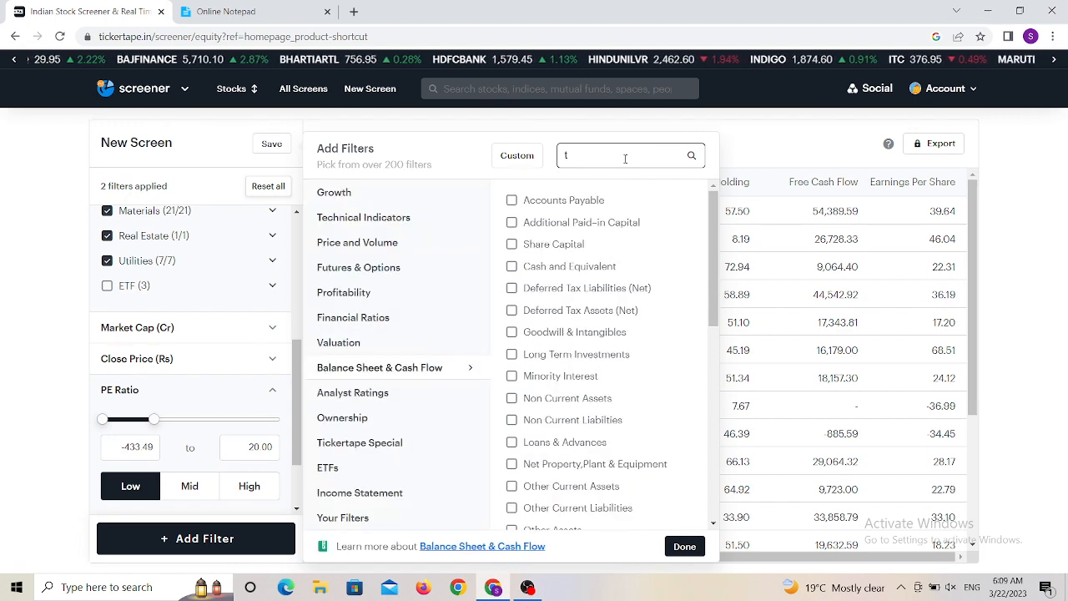
key("BackSpace")
type("r")
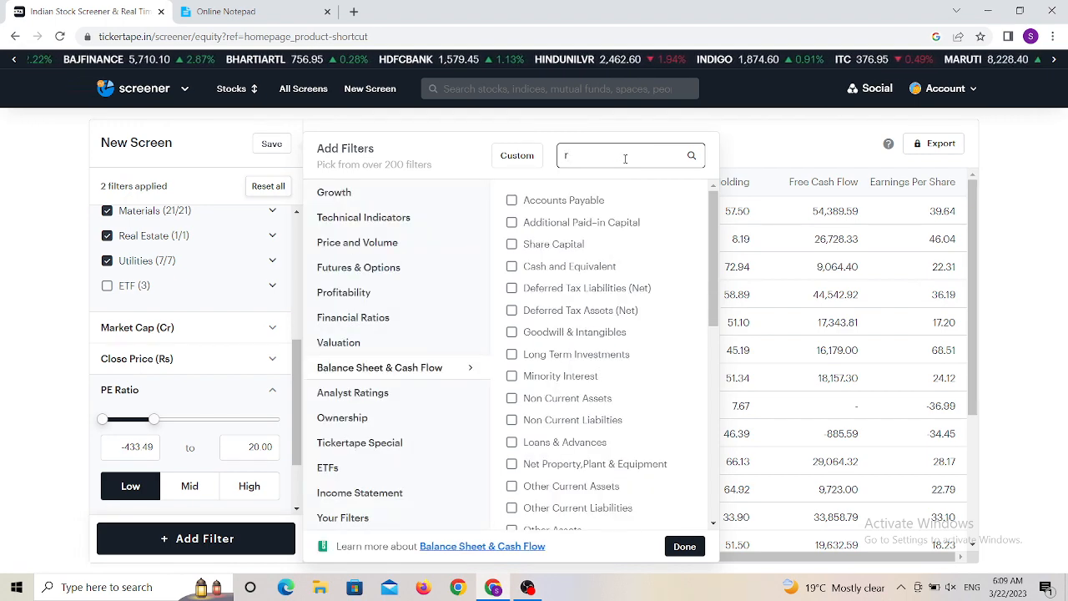
type("eturn")
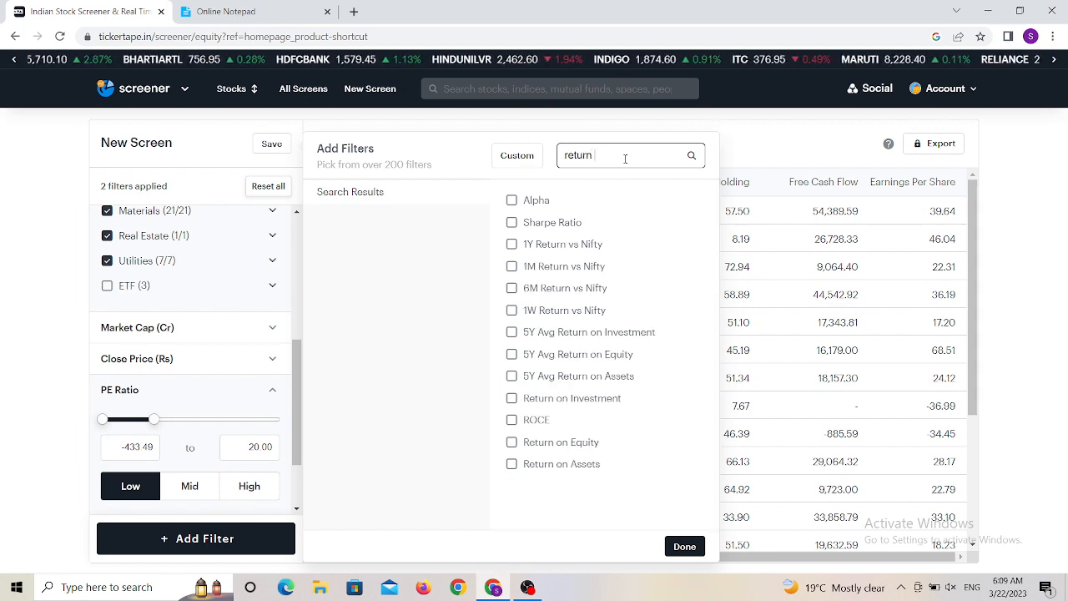
left_click(510, 449)
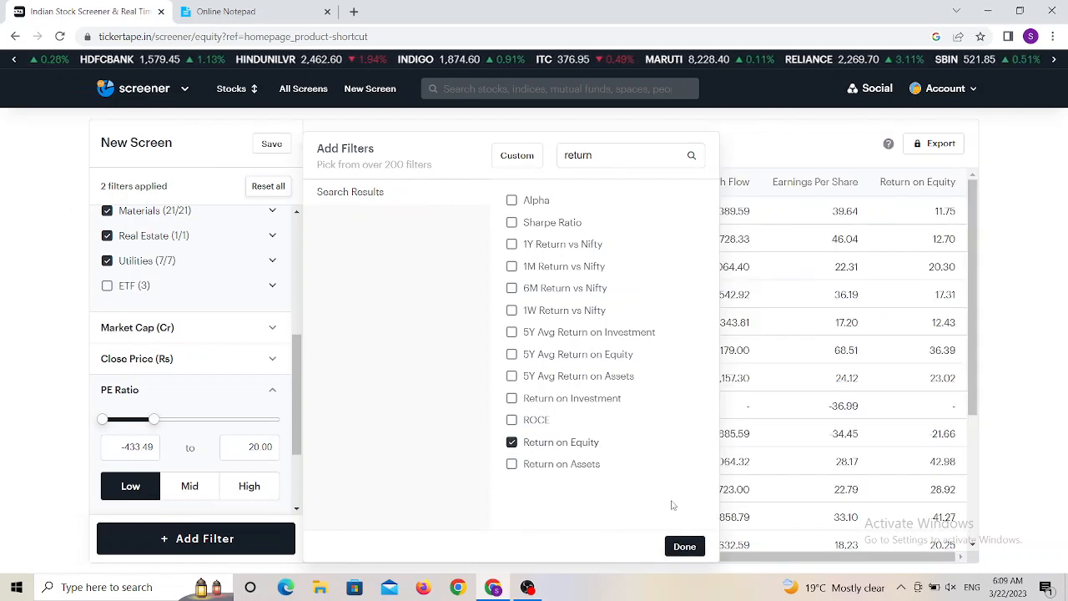
- Replace the search with roce and add the ROCE filter
left_click(608, 156)
key("BackSpace")
key("BackSpace")
key("BackSpace")
key("BackSpace")
key("BackSpace")
key("BackSpace")
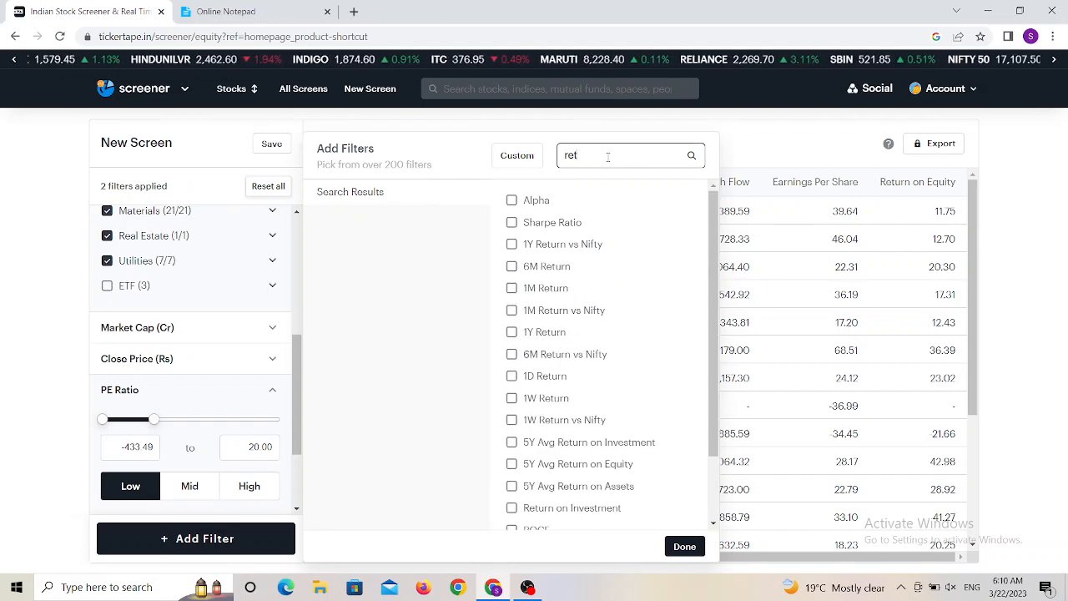
type("roce")
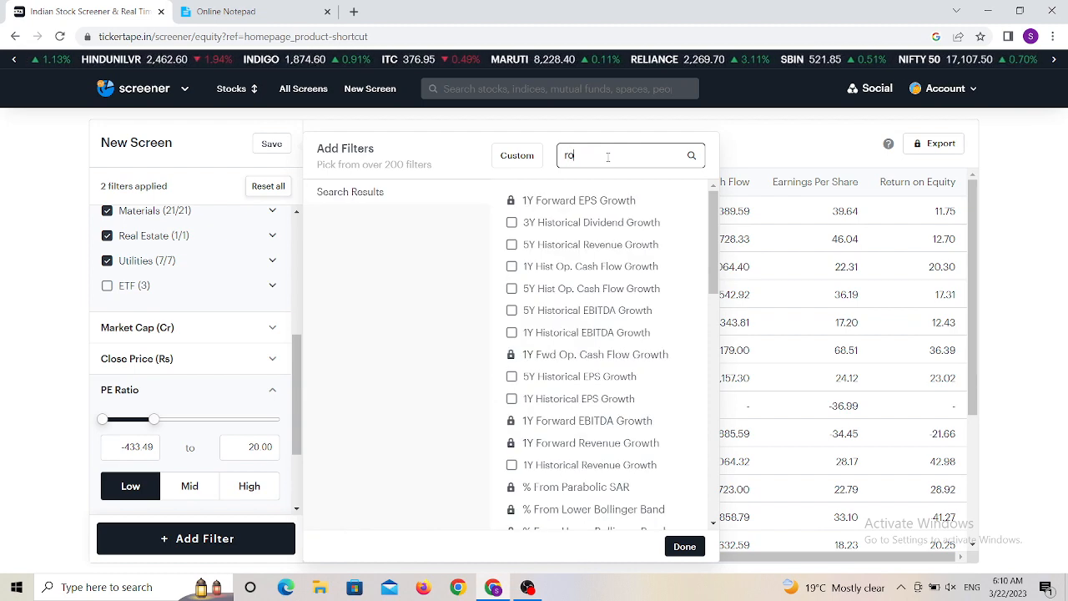
left_click(512, 201)
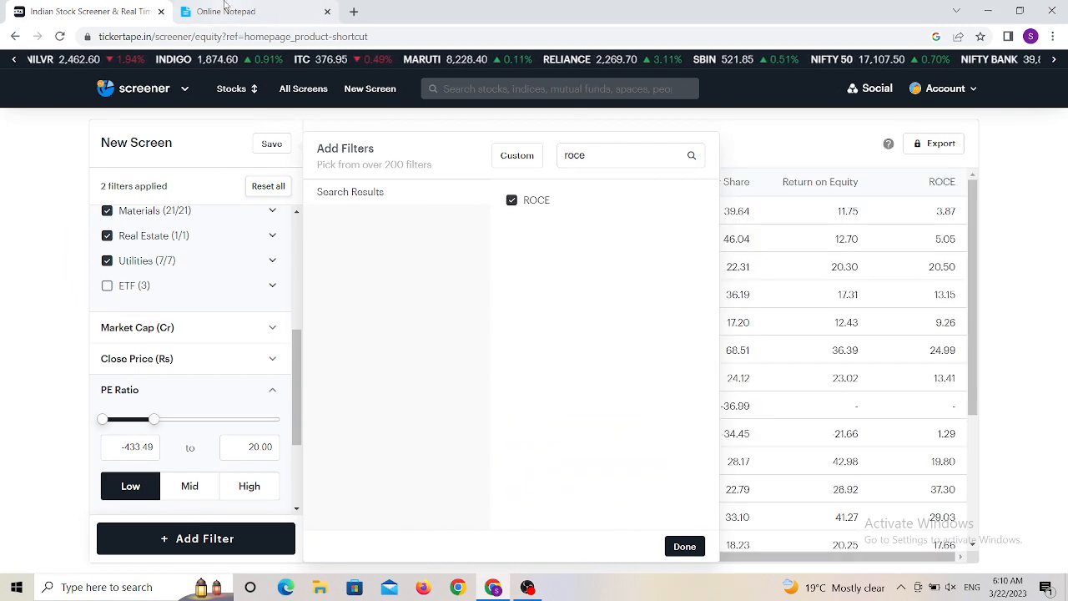
- Check the criteria list, then search for debt, add the Debt to Equity filter and close the filter picker
left_click(225, 10)
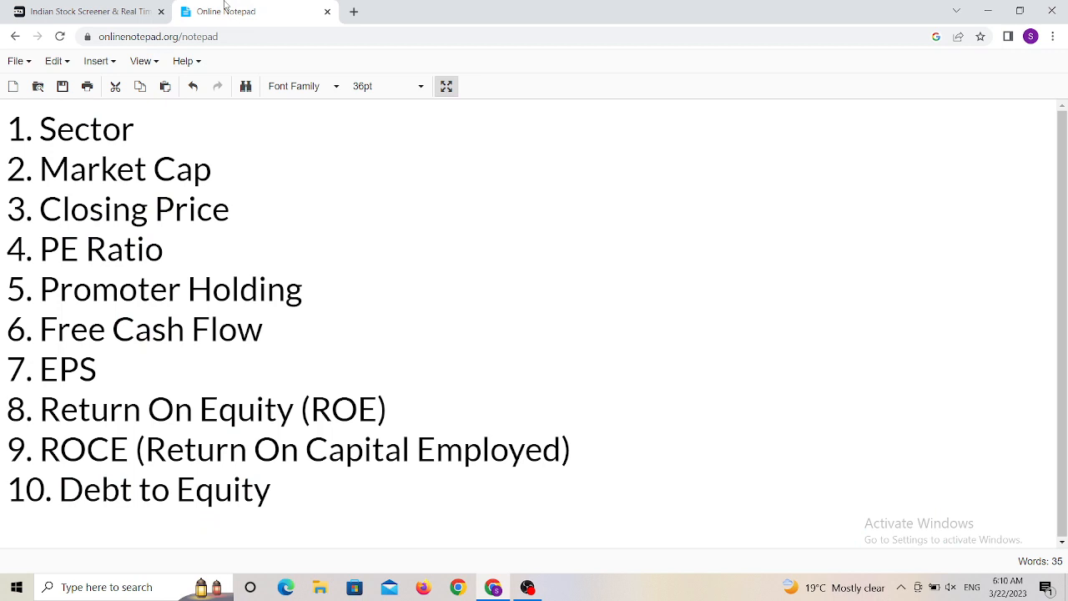
left_click(39, 5)
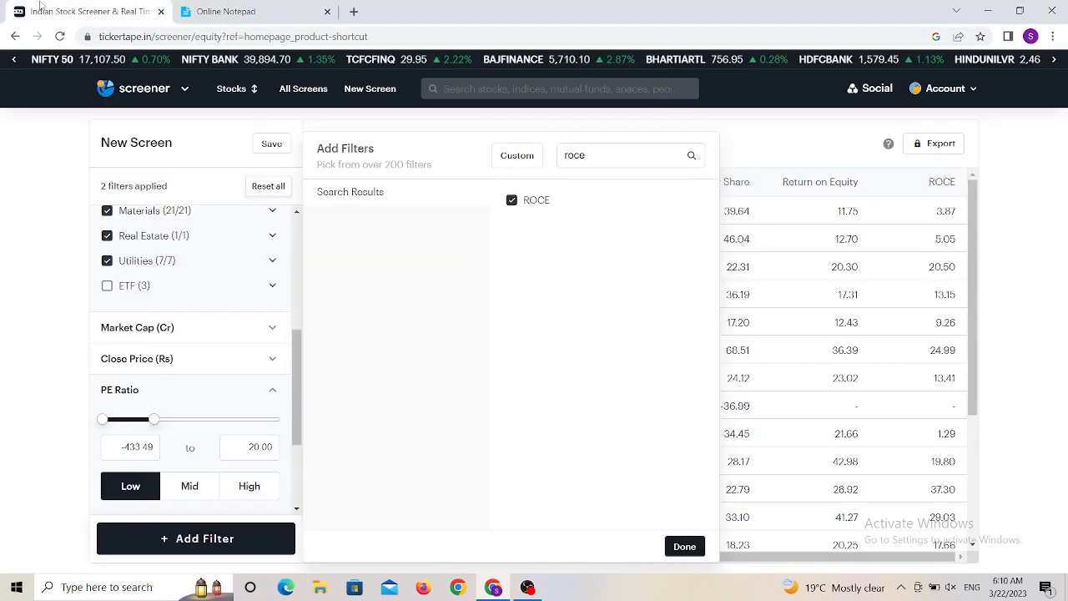
left_click(605, 158)
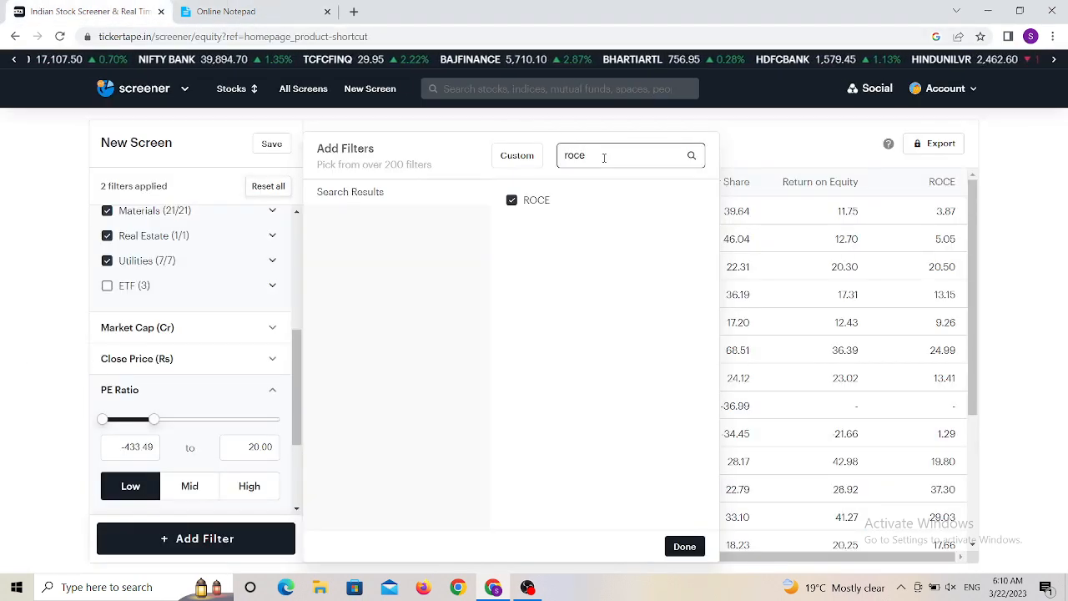
key("BackSpace")
key("BackSpace")
key("BackSpace")
key("BackSpace")
type("debt")
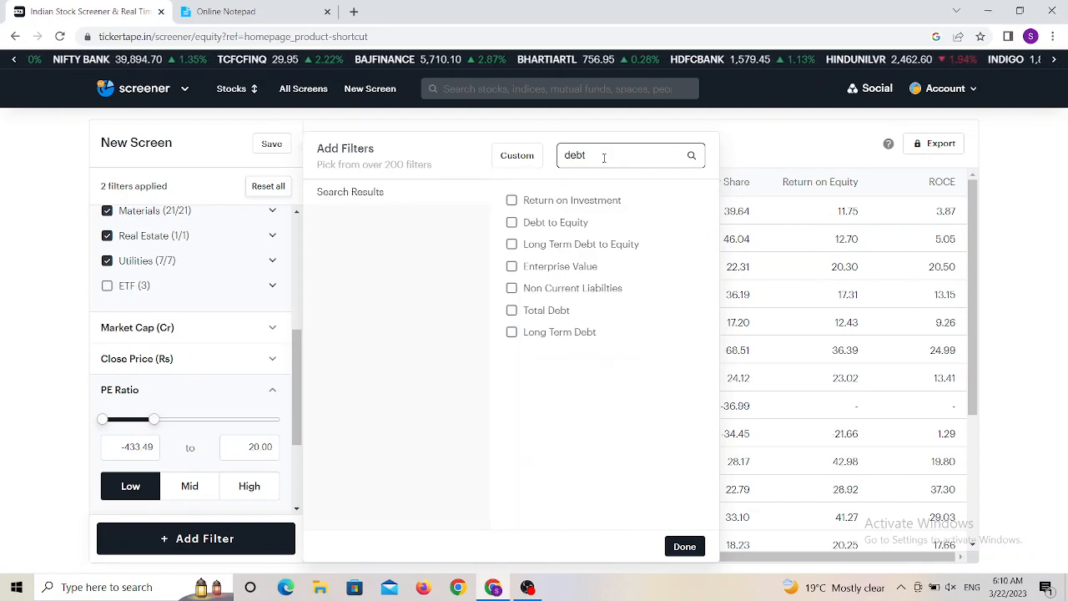
left_click(511, 223)
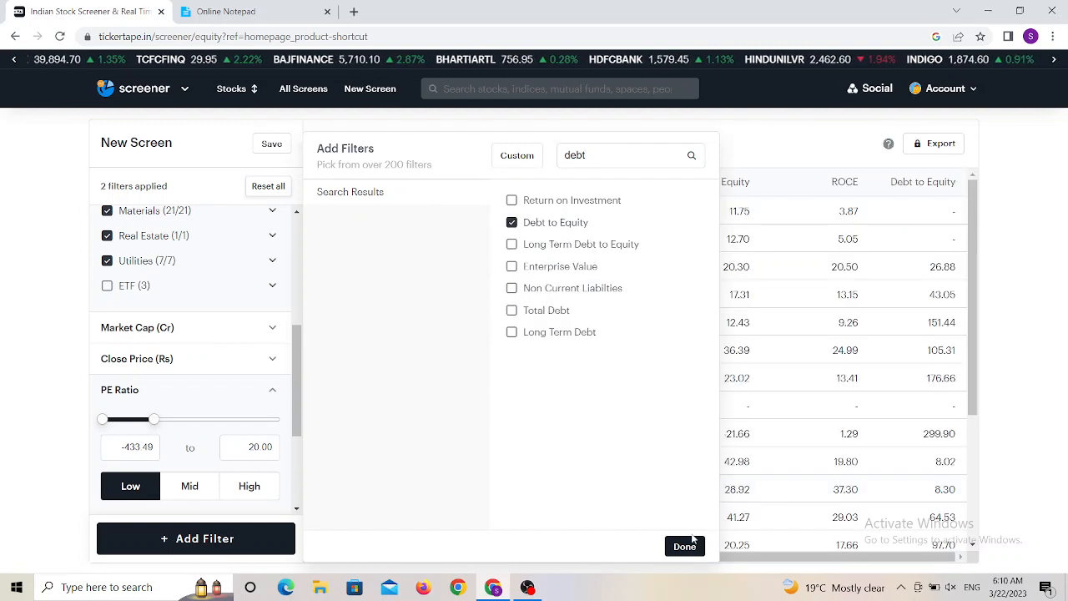
left_click(685, 547)
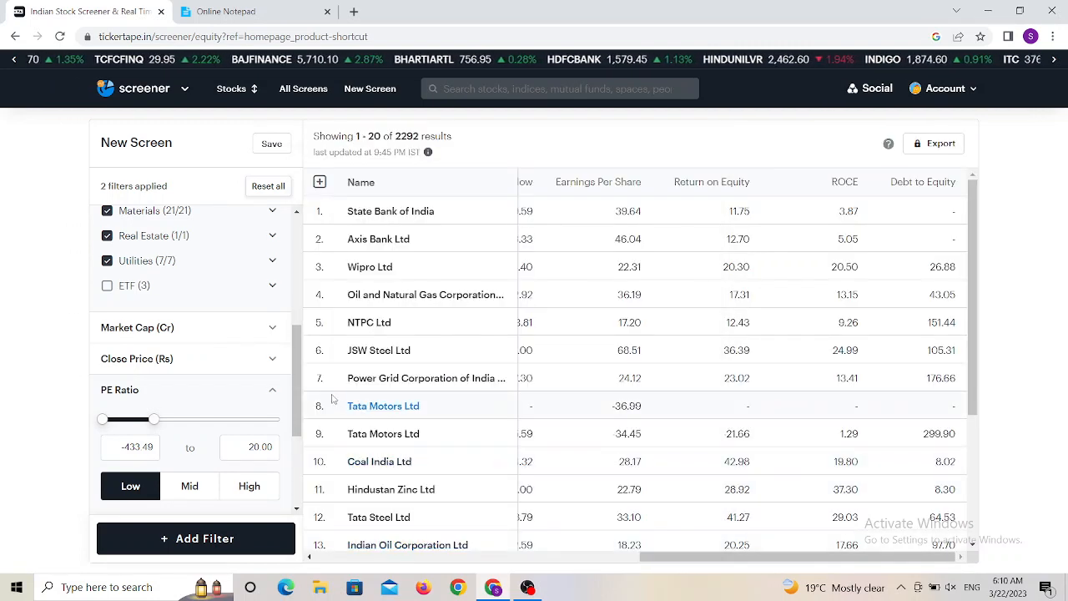
- Collapse the PE Ratio filter and apply the High preset to Promoter Holding, limiting it to 70.44–100
left_click_drag(293, 375, 298, 430)
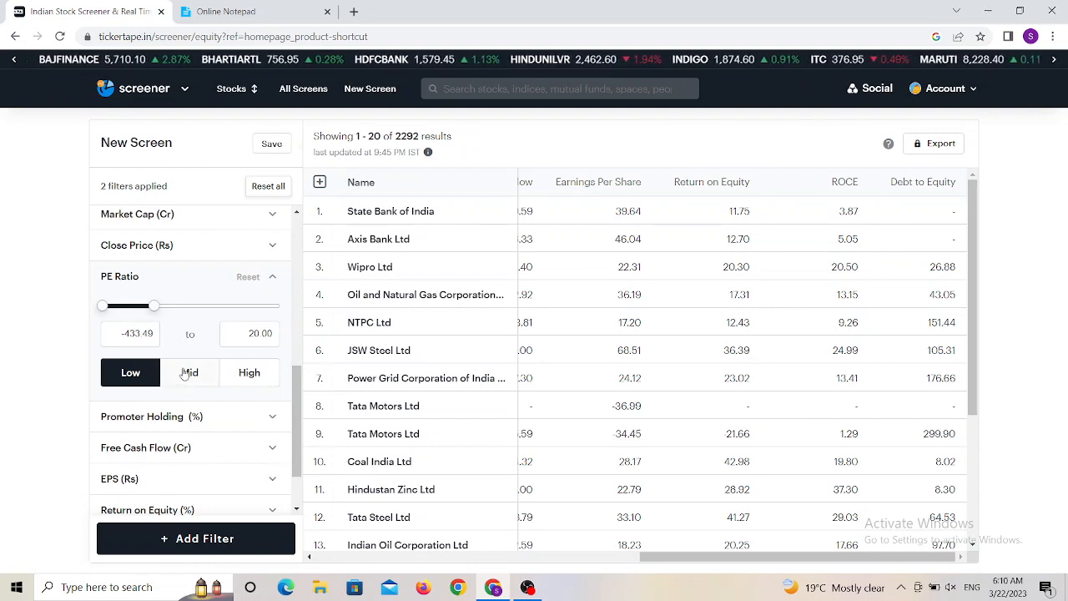
left_click(271, 281)
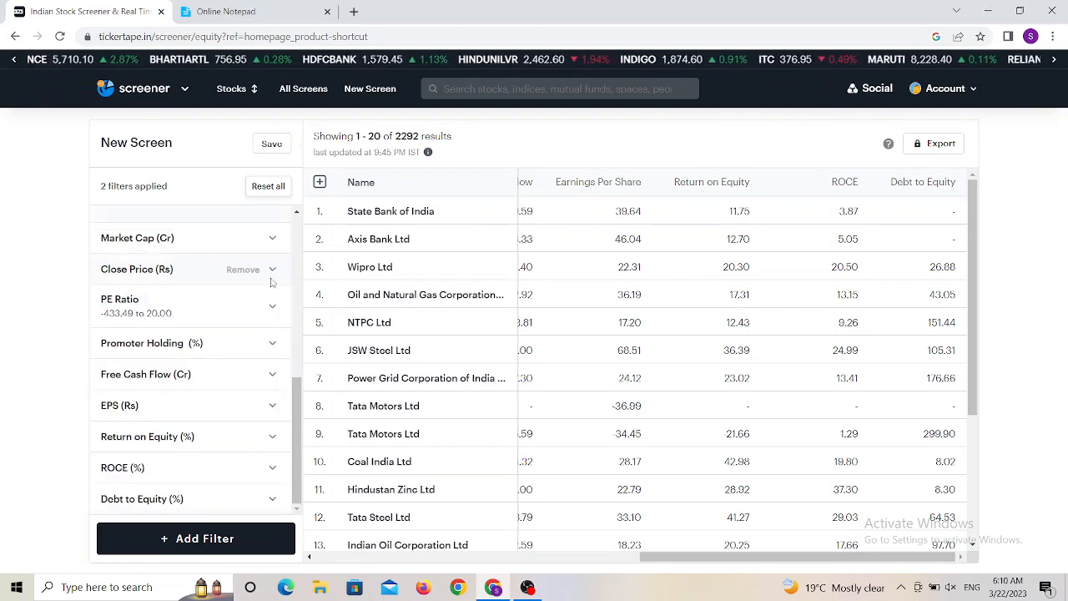
left_click(166, 350)
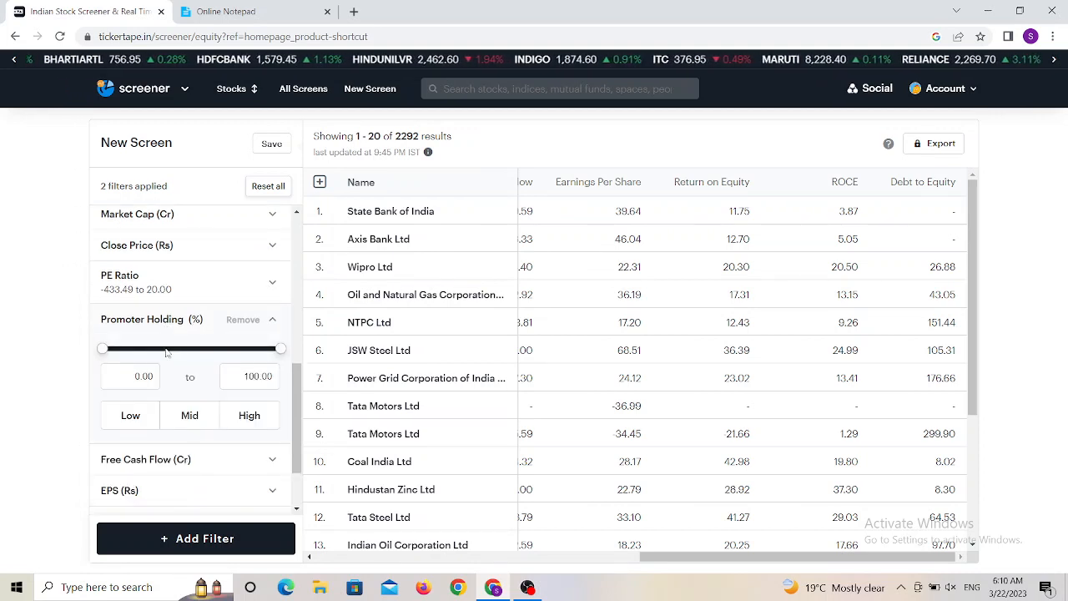
left_click(239, 420)
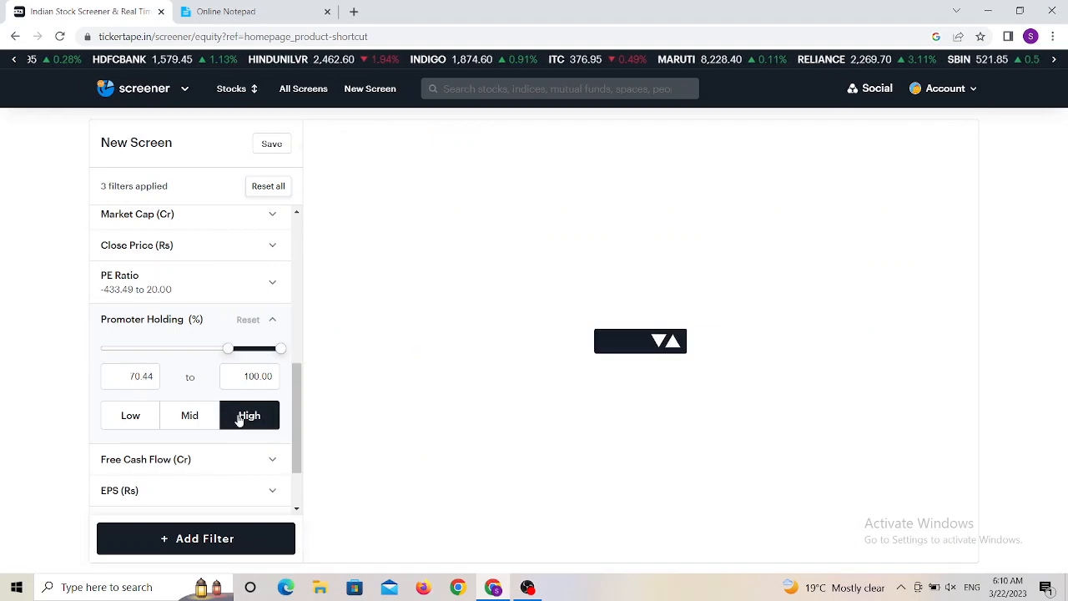
left_click(271, 322)
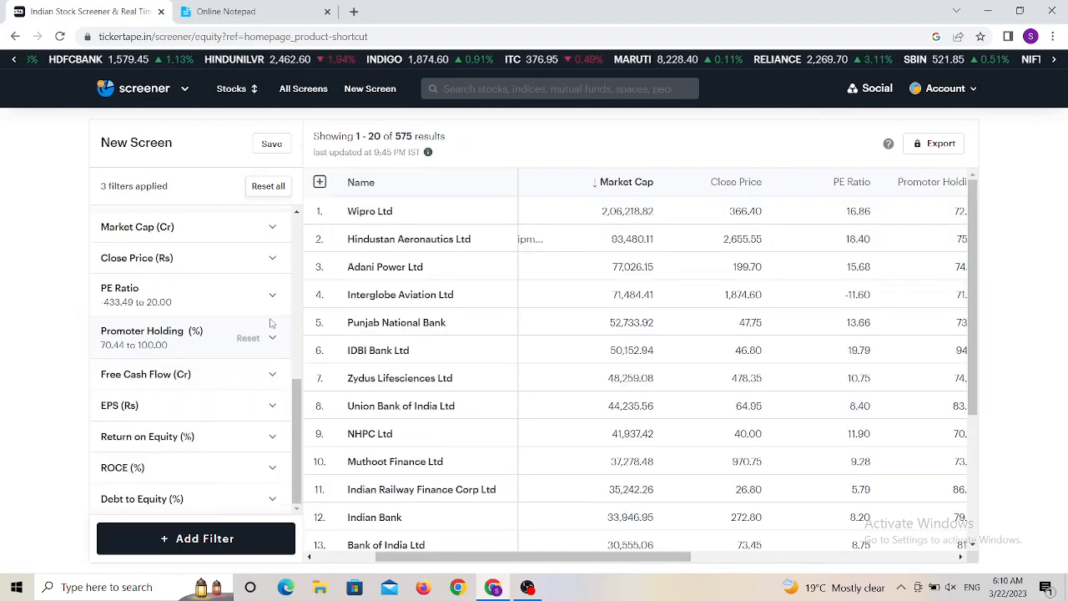
- Apply the High preset to the Free Cash Flow filter, limiting it to 9.56 and above, and collapse it
left_click(205, 375)
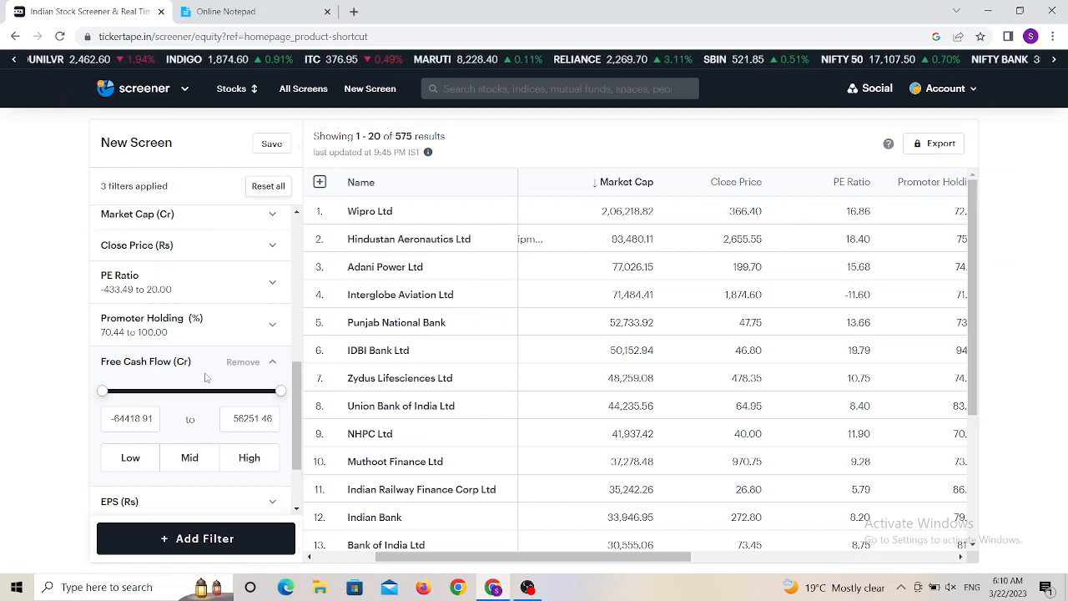
left_click(241, 459)
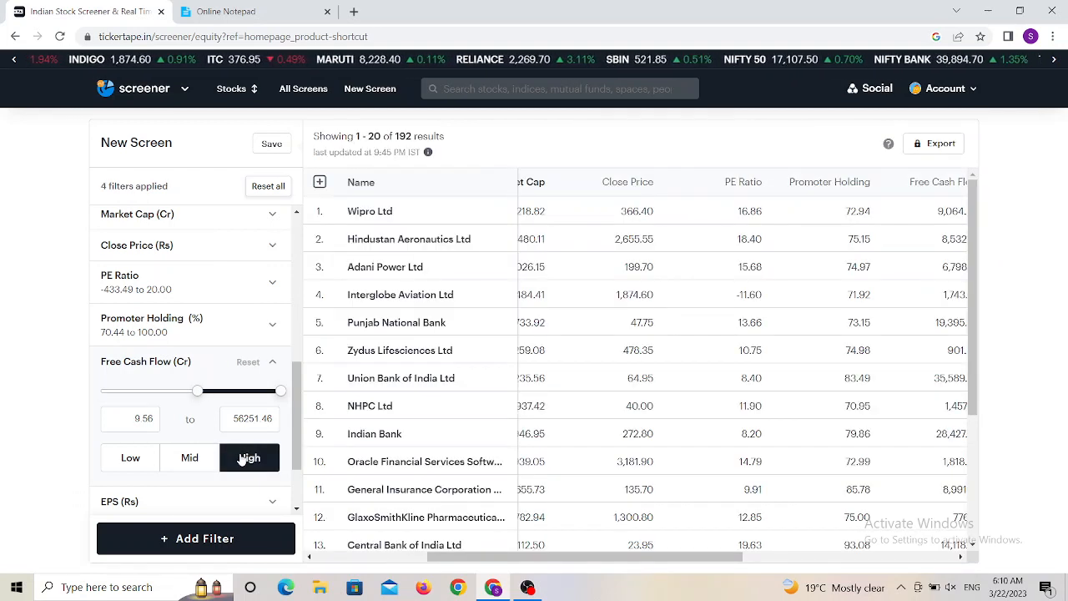
left_click(273, 365)
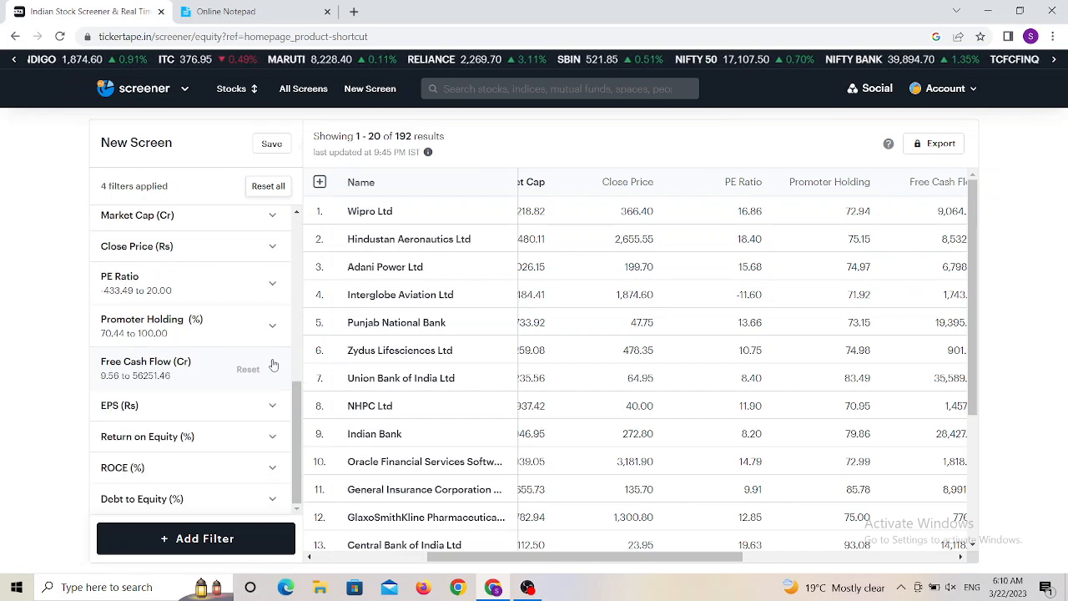
- Try the EPS filter's presets and keep High, limiting EPS to 10.63–109560.01, then collapse it
left_click(195, 409)
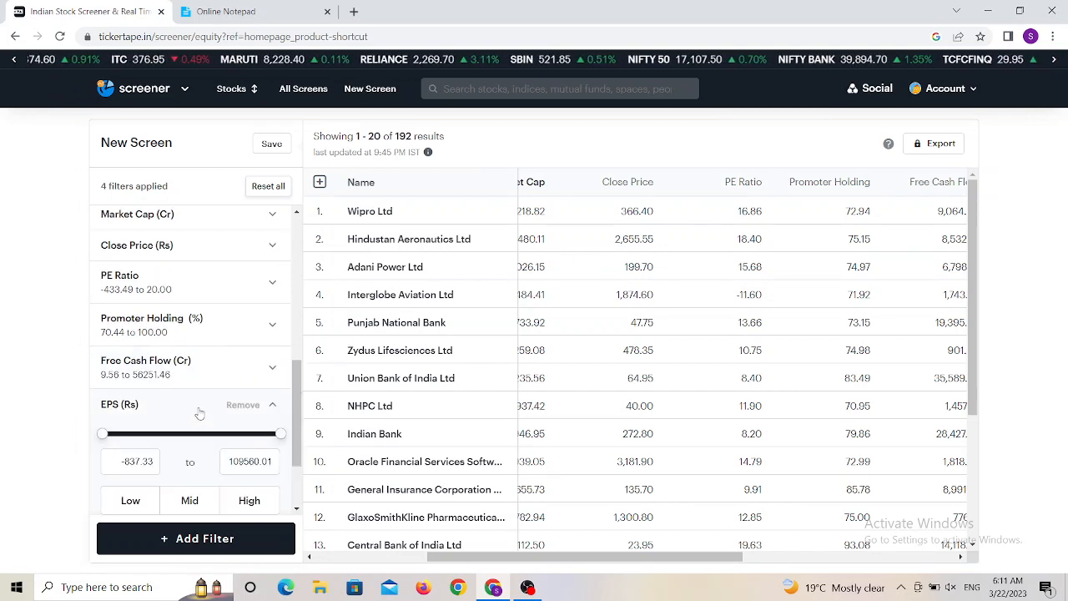
left_click_drag(295, 409, 294, 449)
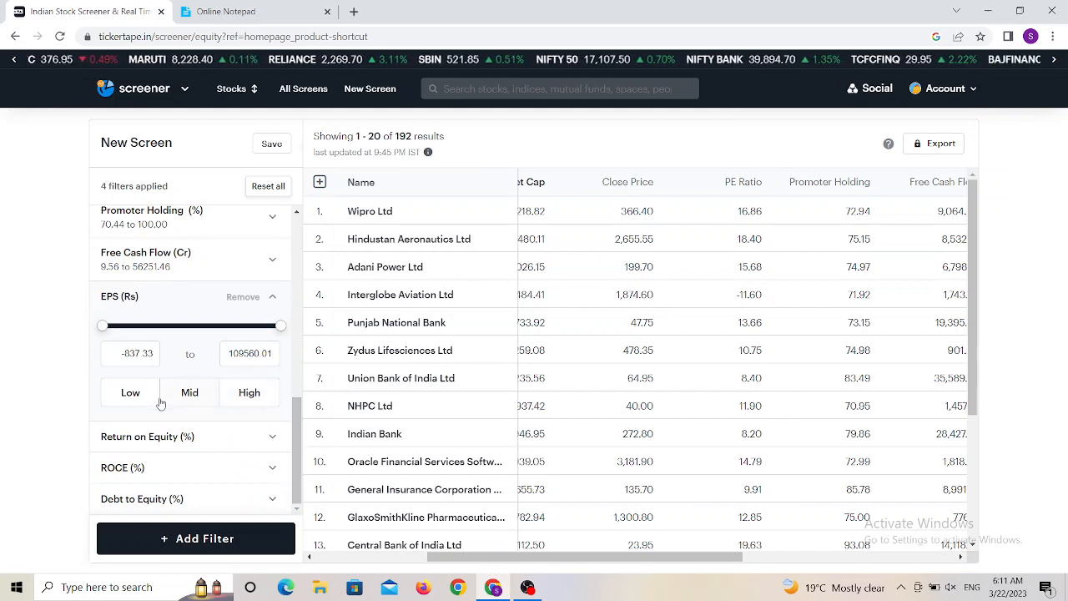
left_click(252, 393)
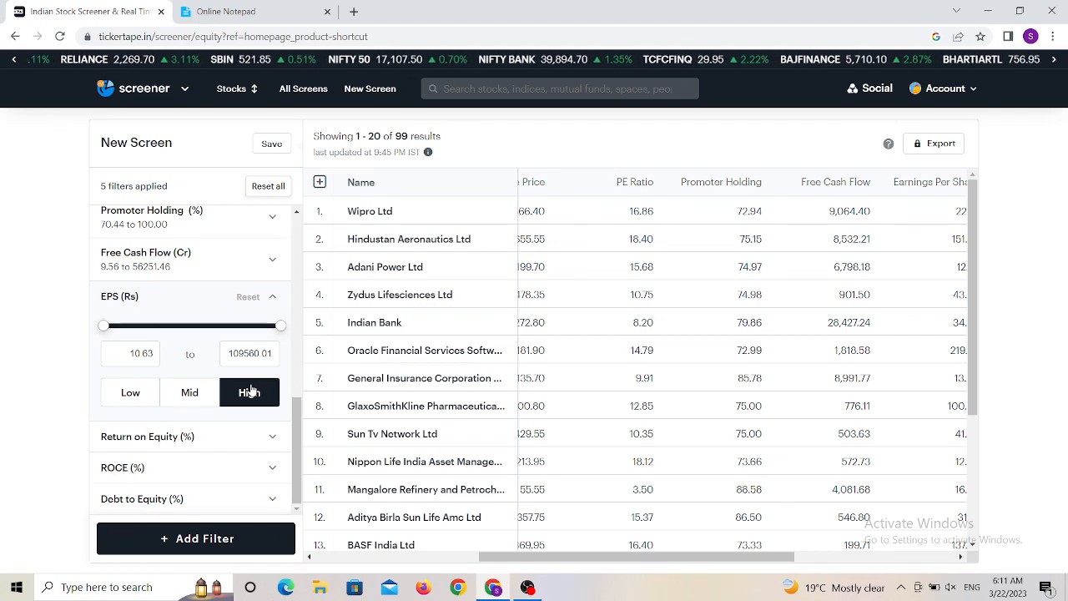
left_click(185, 398)
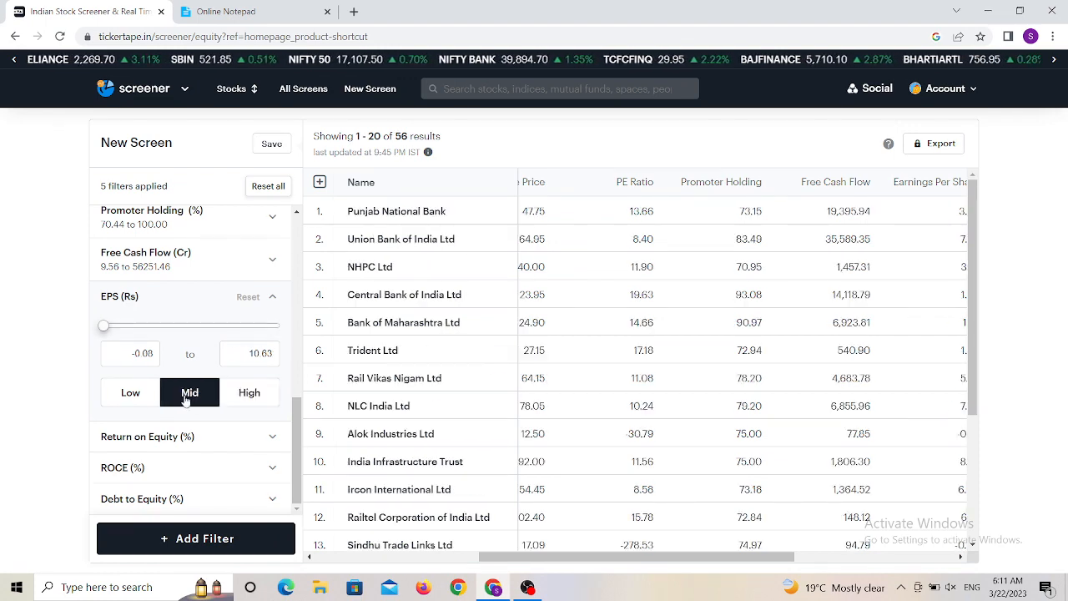
left_click(129, 396)
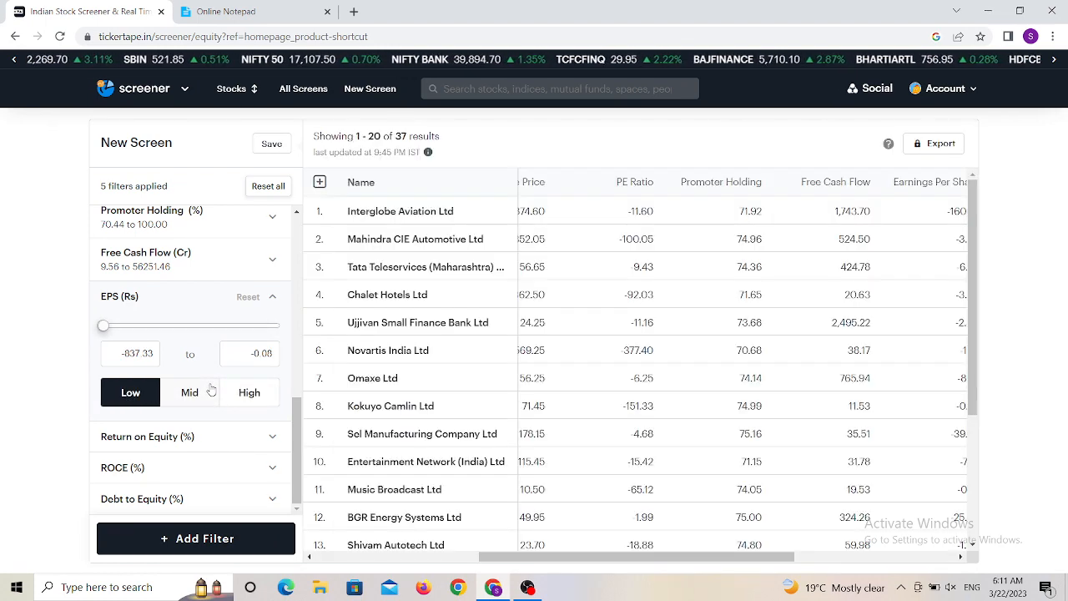
left_click(196, 393)
left_click(247, 393)
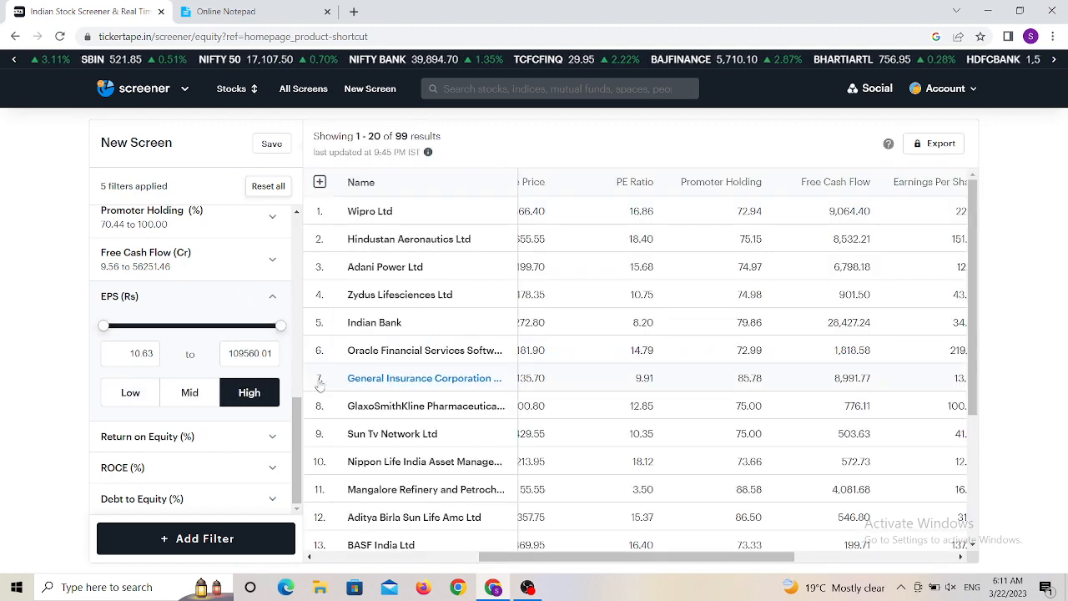
left_click(273, 299)
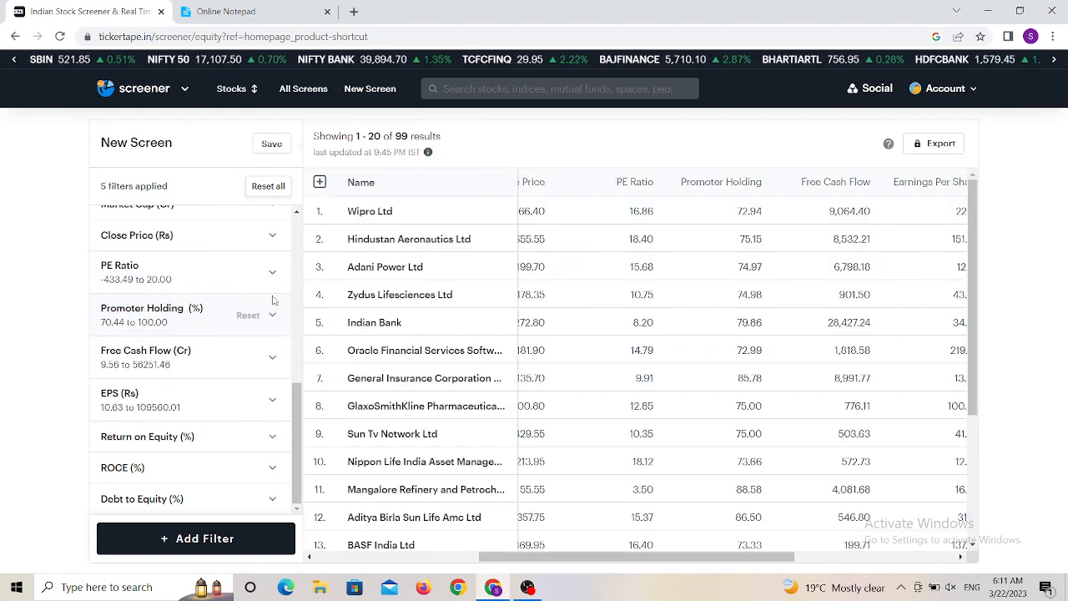
- Apply the High preset to the Return on Equity filter, limiting it to 15.00 and above, then collapse it
left_click(185, 441)
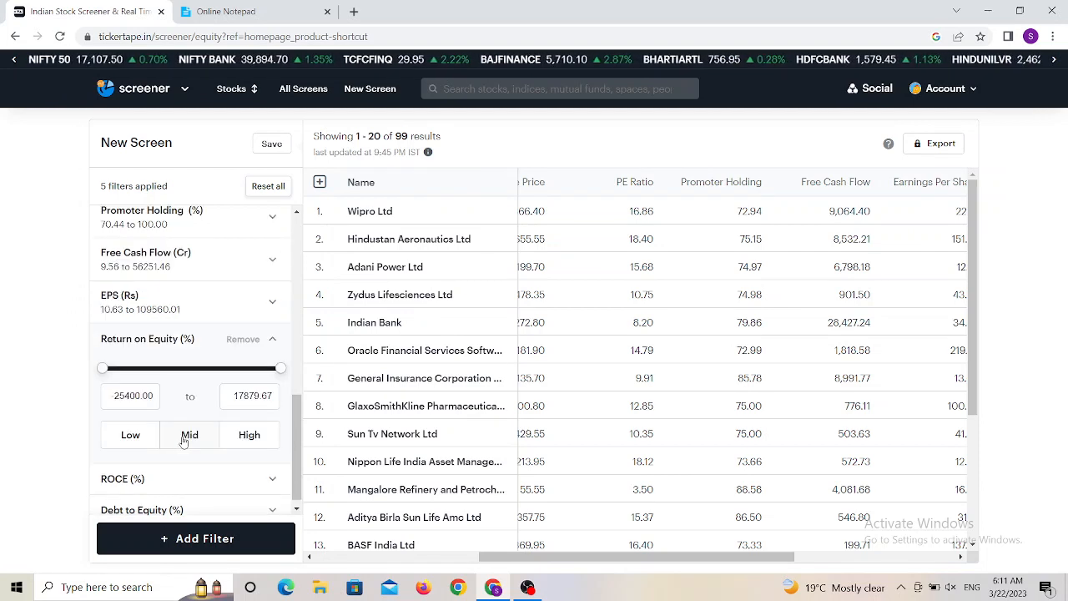
left_click(246, 439)
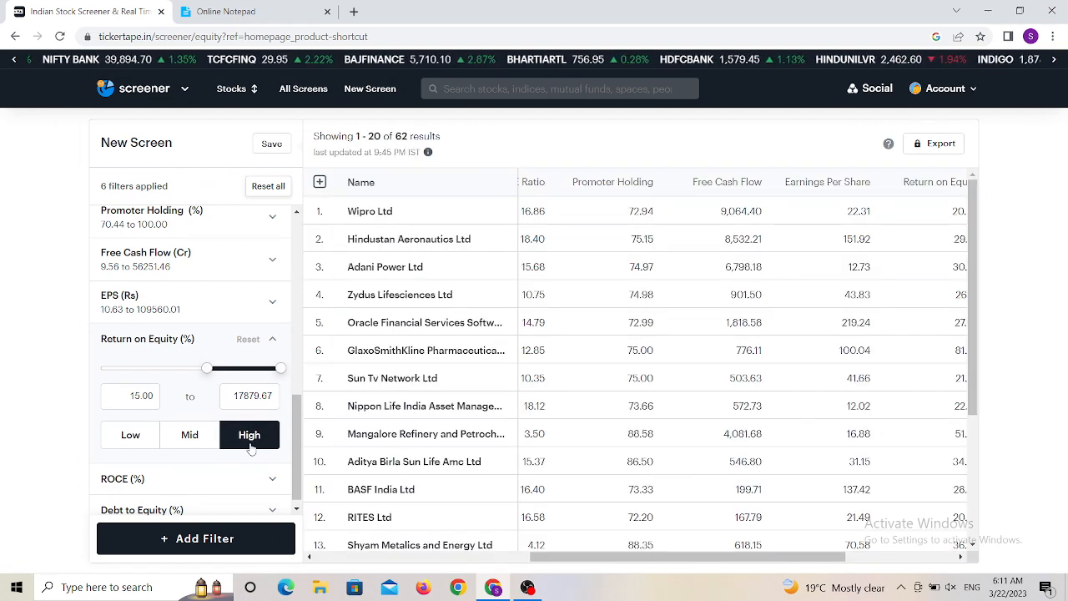
left_click(272, 342)
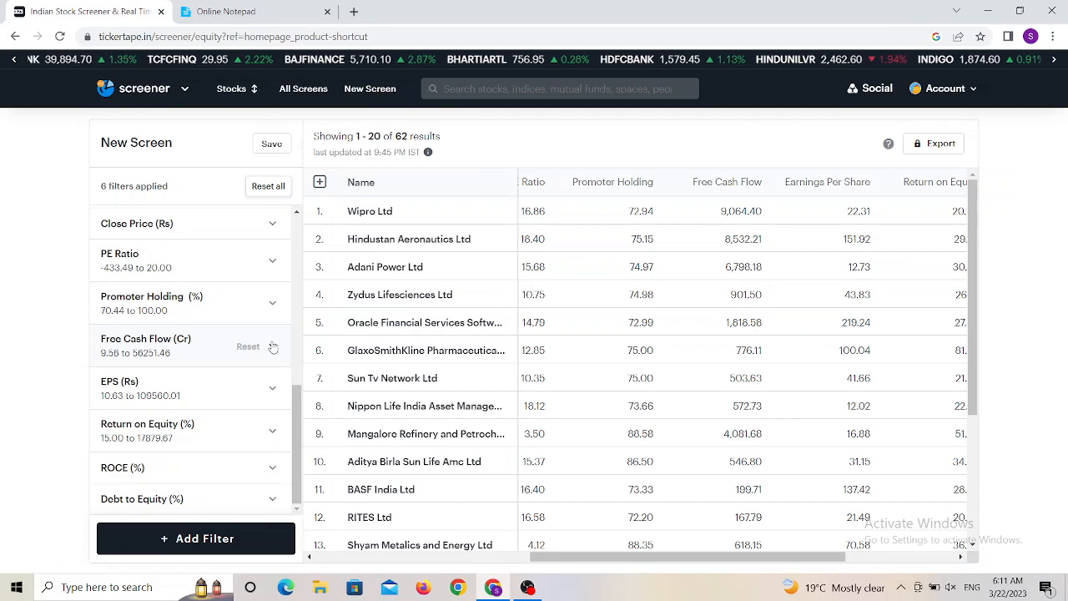
- Apply the High preset to the ROCE filter, limiting it to 20.00–180.01, then collapse it
left_click(187, 471)
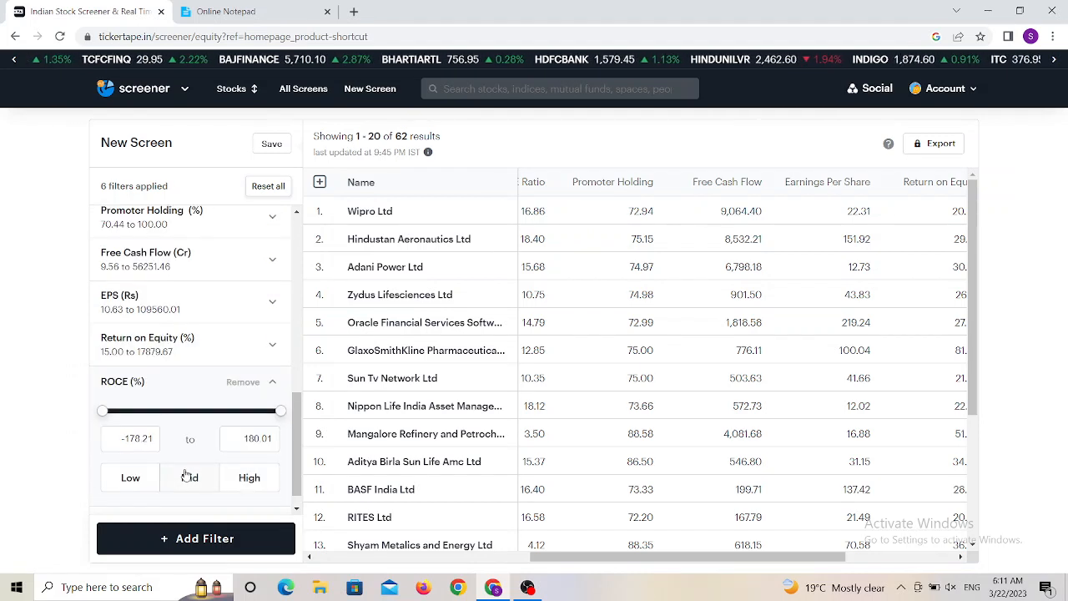
left_click(251, 477)
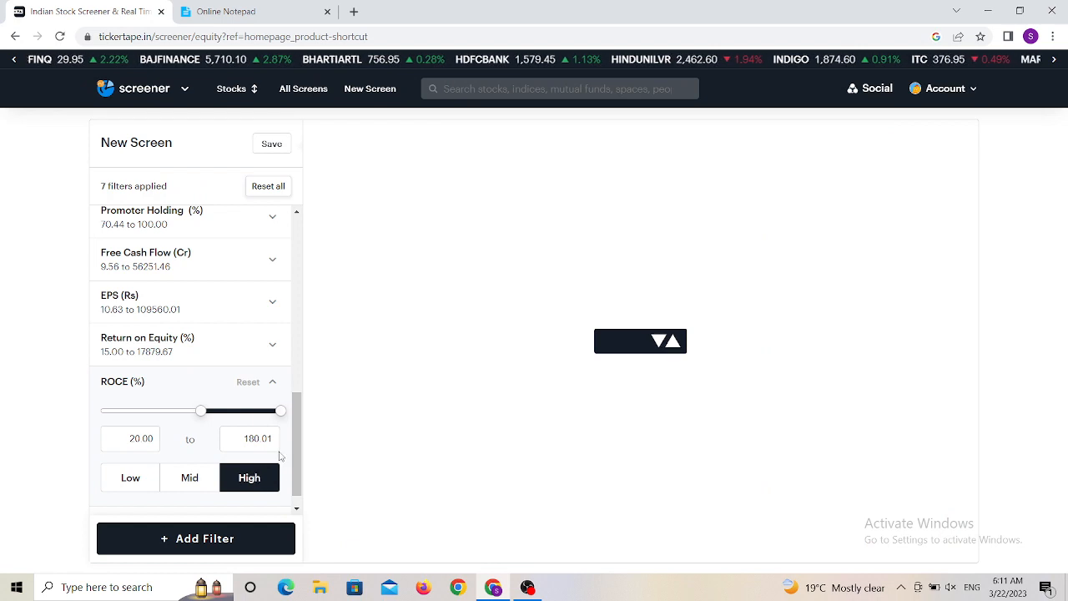
scroll(299, 422, "down", 1)
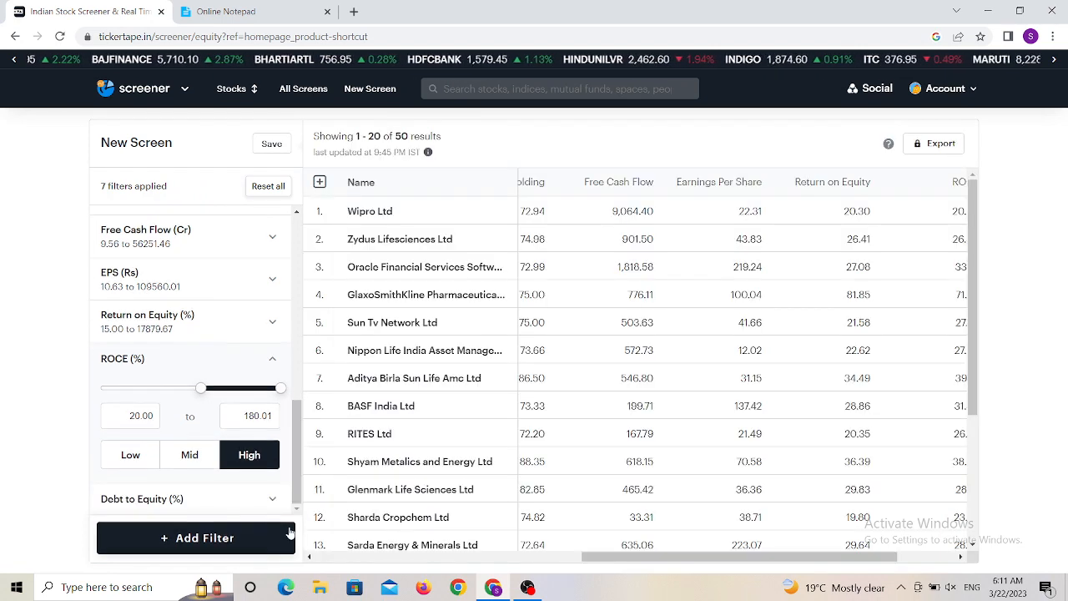
left_click(272, 358)
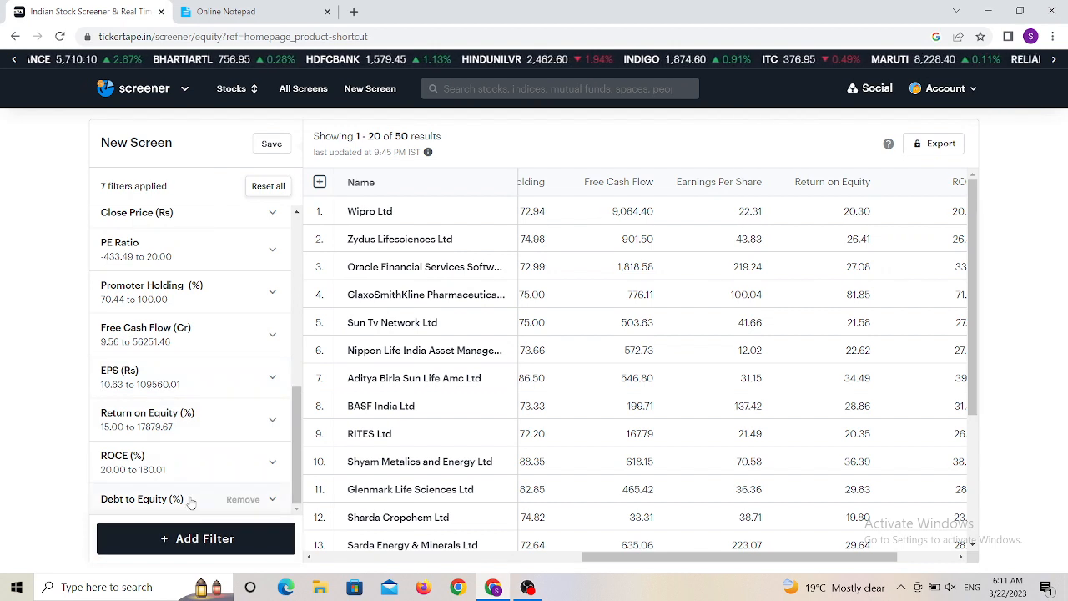
- Apply the Low preset to the Debt to Equity filter, limiting it to 0.00–20.00
left_click(251, 499)
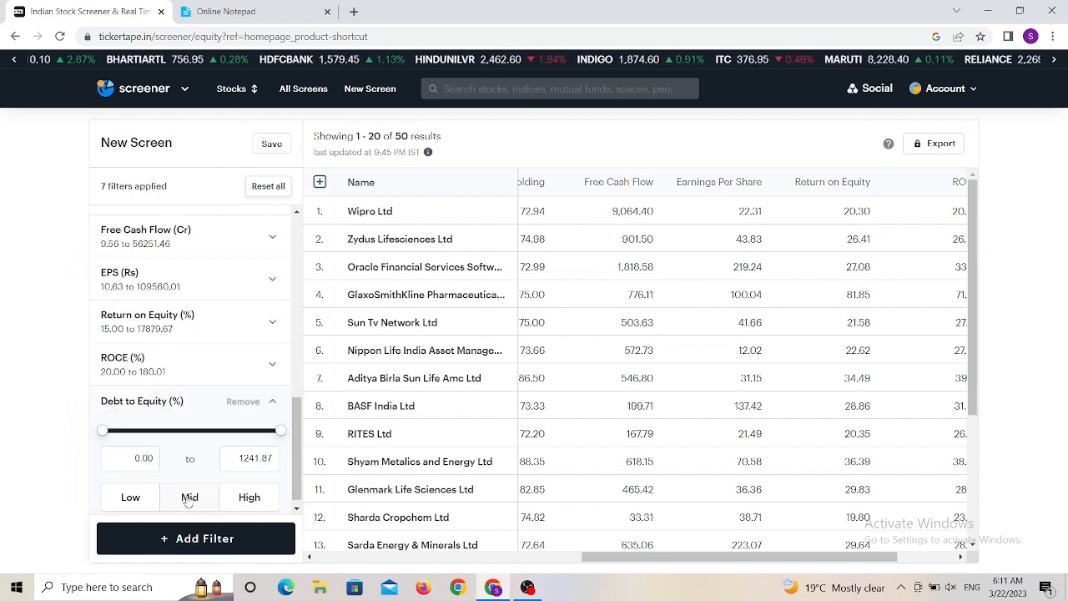
left_click(131, 500)
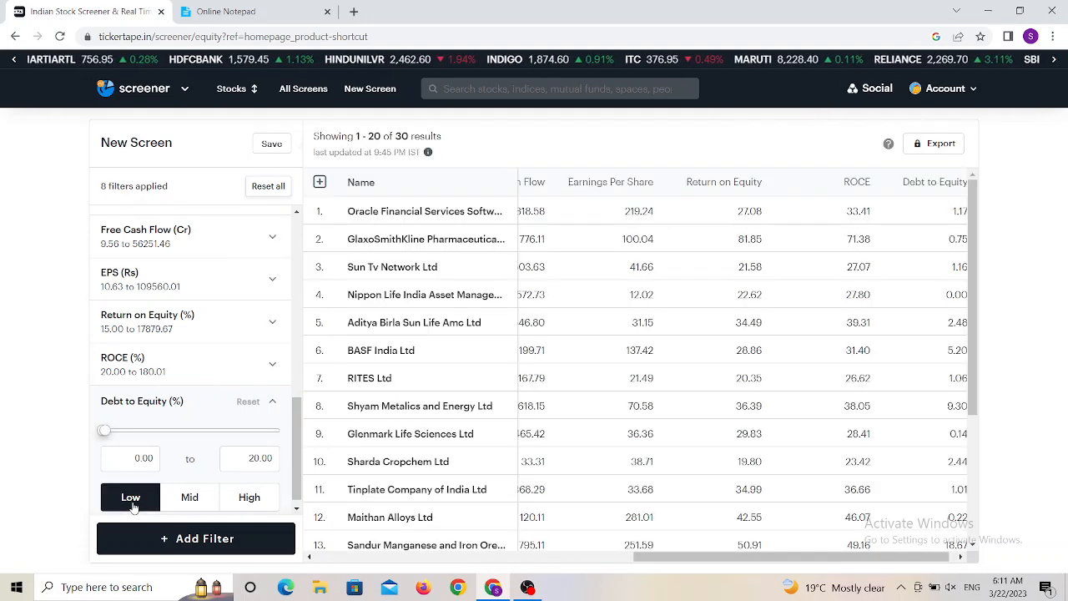
left_click_drag(298, 421, 301, 219)
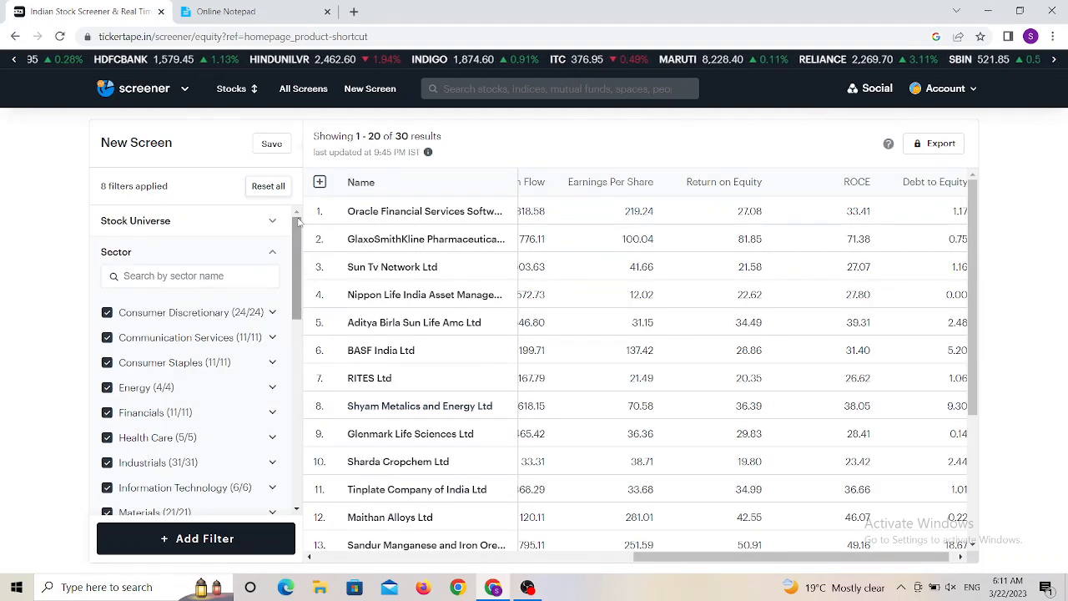
- Save the screen under the name Strong Fundamental Stocks
left_click(270, 145)
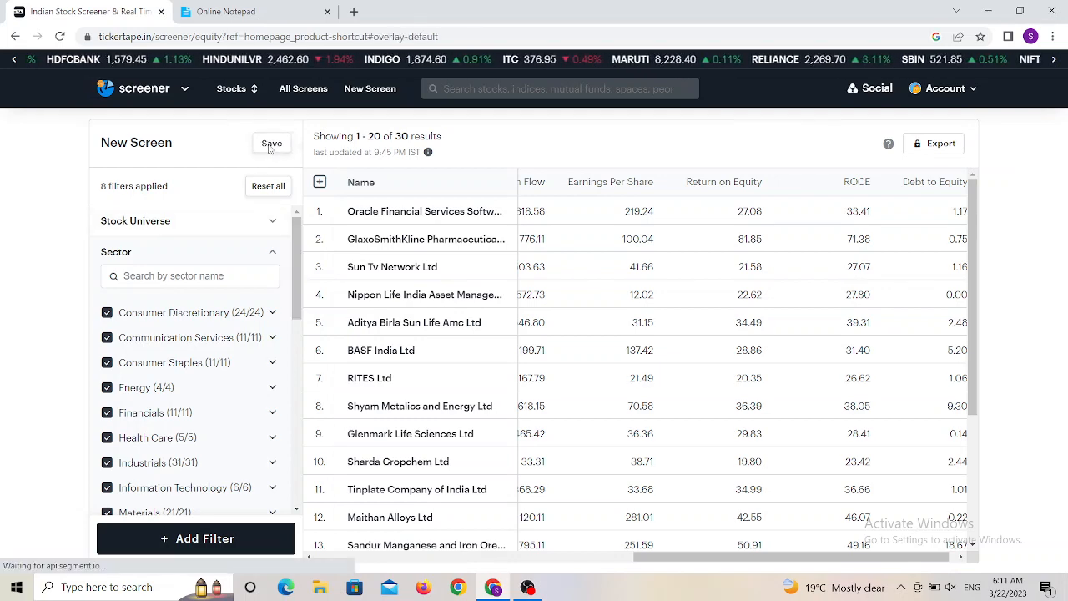
left_click(495, 269)
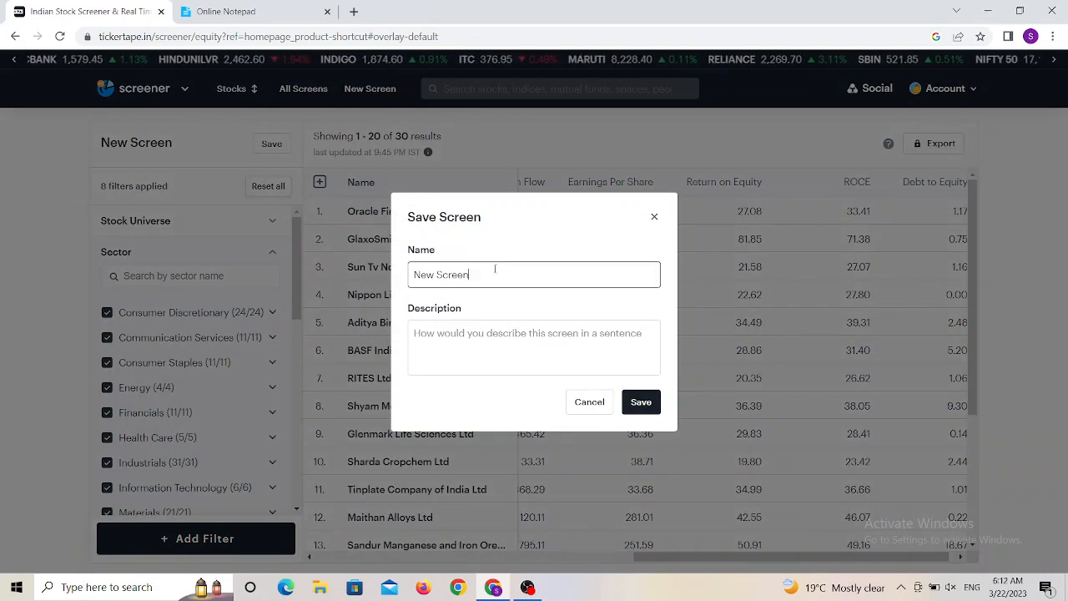
key("BackSpace")
key("BackSpace")
key("BackSpace")
key("BackSpace")
key("BackSpace")
key("BackSpace")
key("BackSpace")
key("BackSpace")
key("BackSpace")
key("BackSpace")
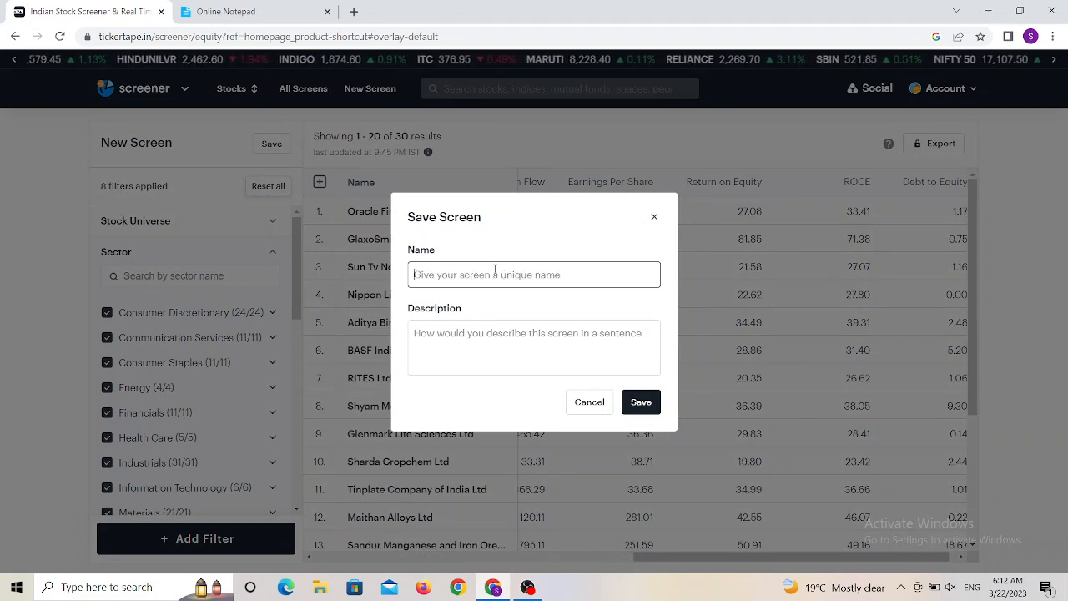
type("St")
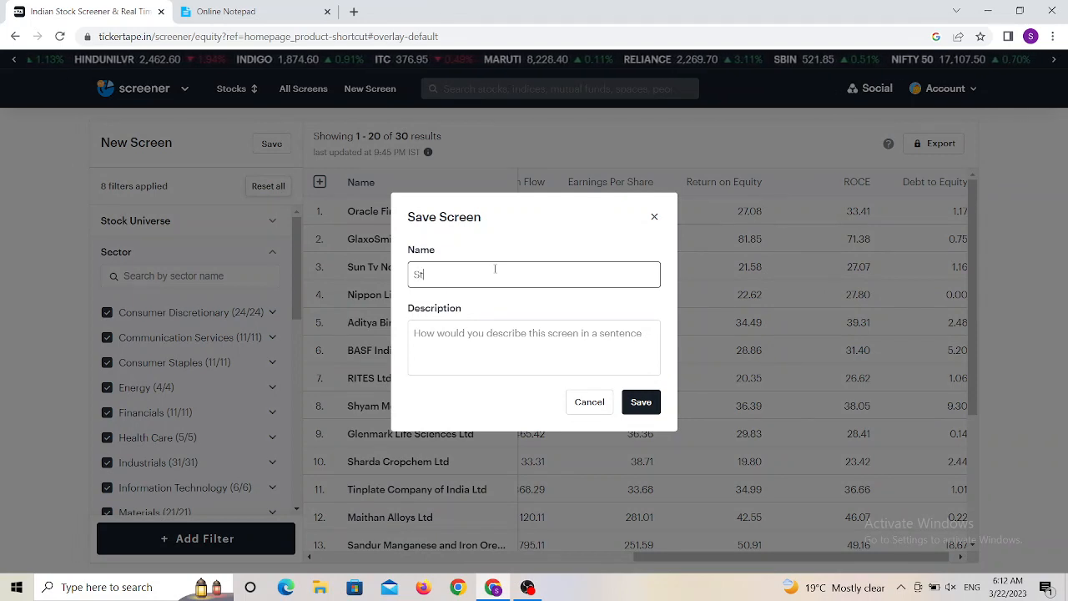
type("rong ")
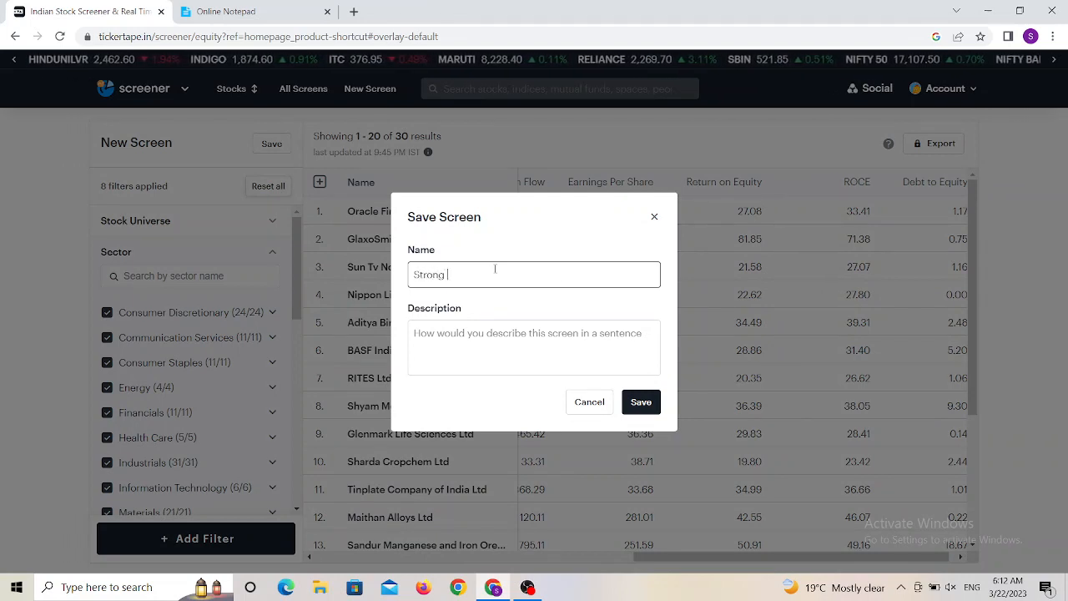
type("Fun")
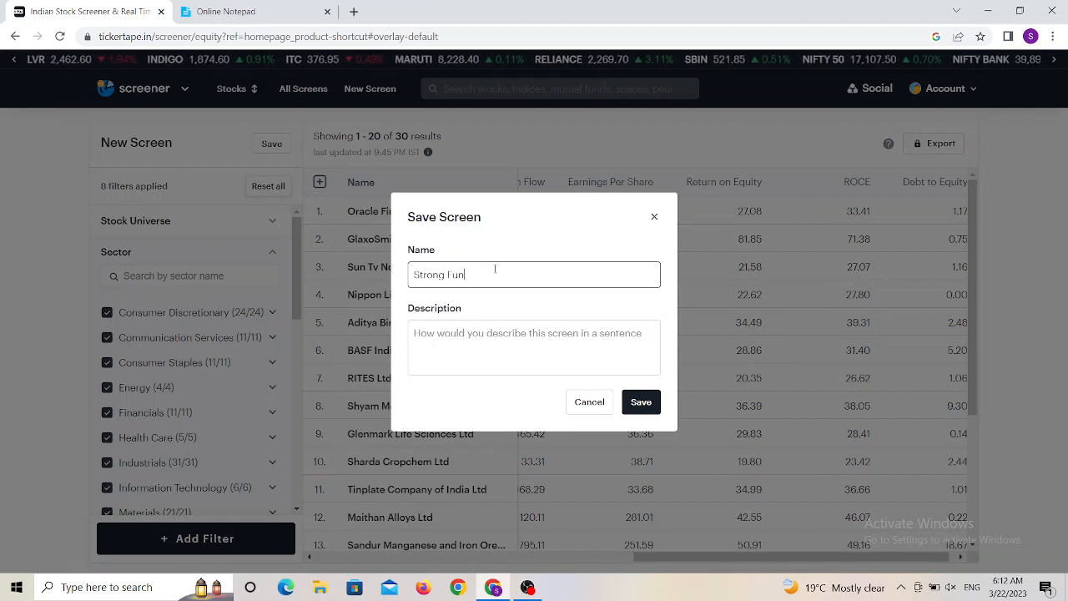
type("damen")
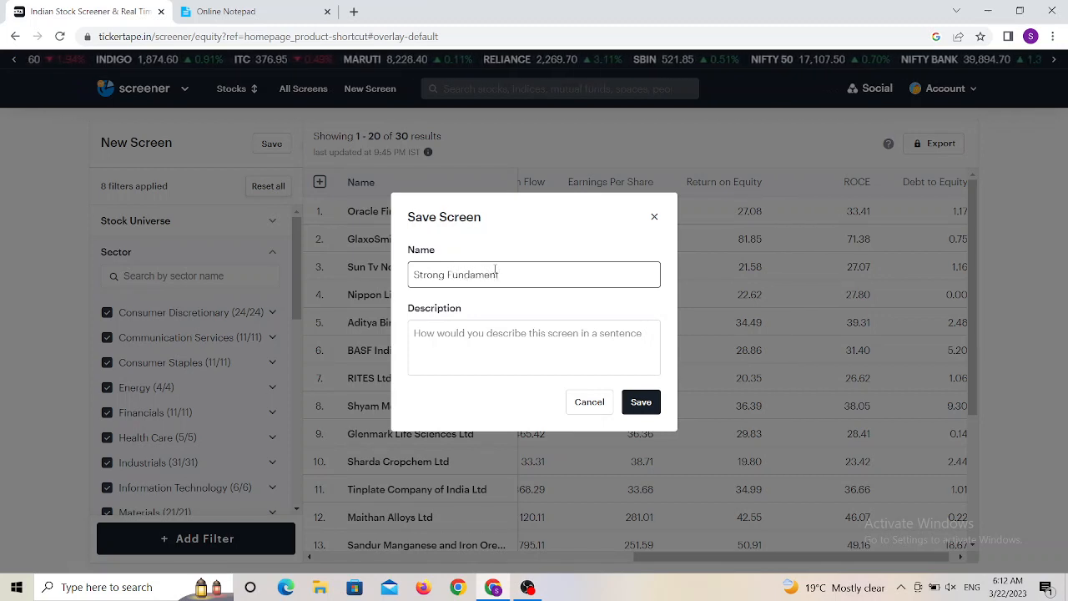
type("tal Stocks")
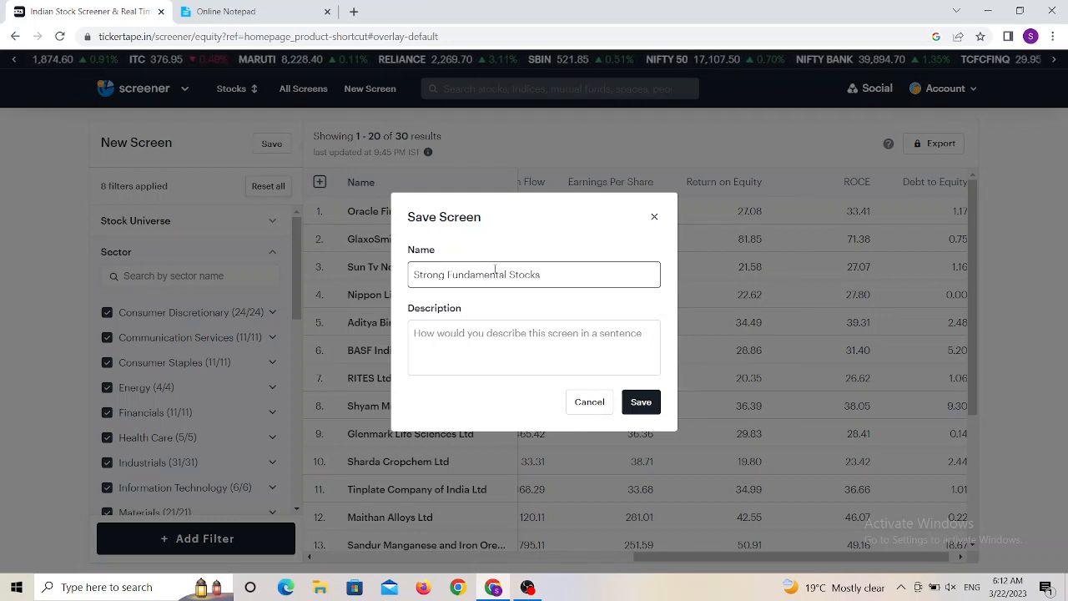
left_click(641, 403)
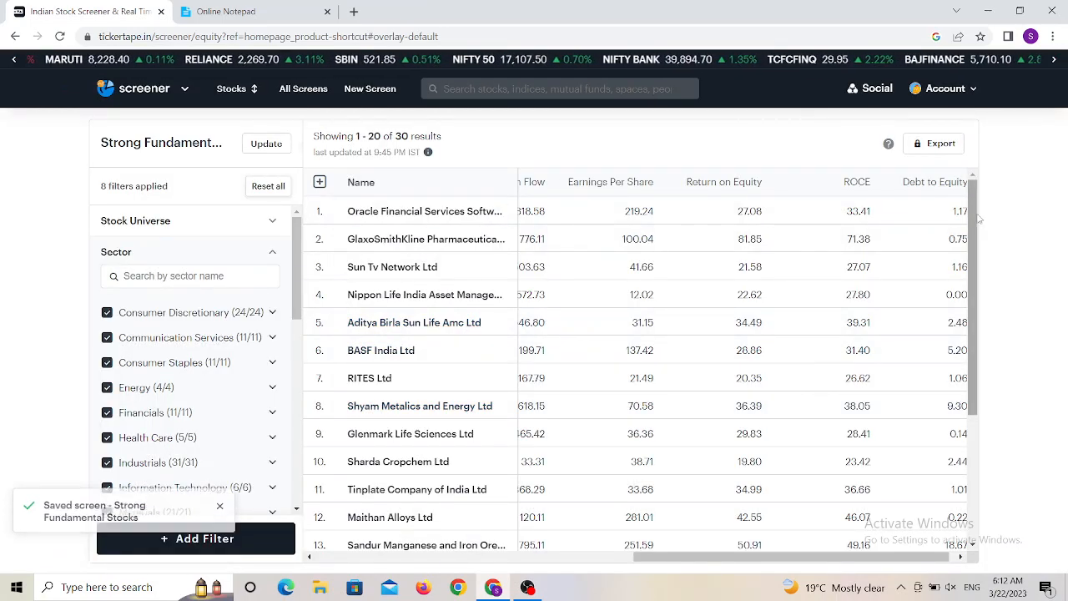
- Browse the filtered results, scrolling through all rows and across every metric column
scroll(998, 439, "down", 5)
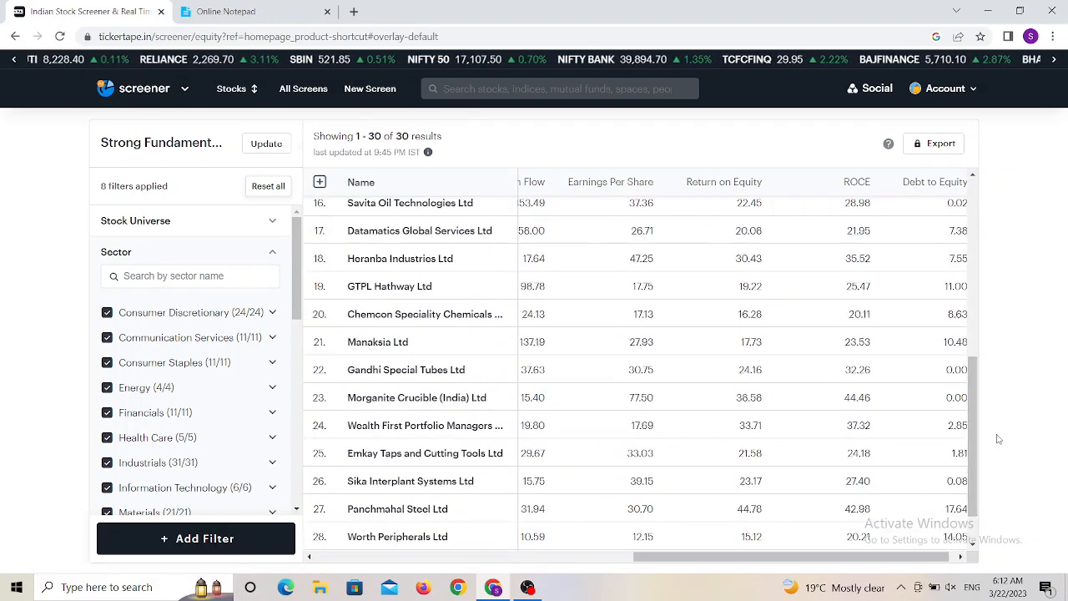
scroll(971, 477, "down", 1)
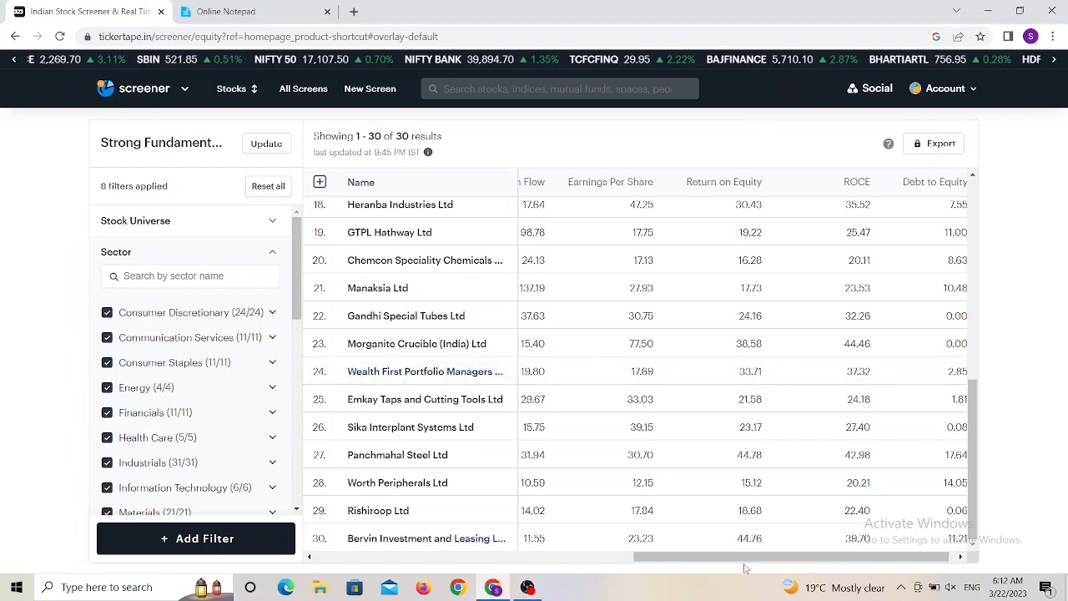
left_click_drag(750, 556, 572, 556)
left_click_drag(562, 593, 495, 593)
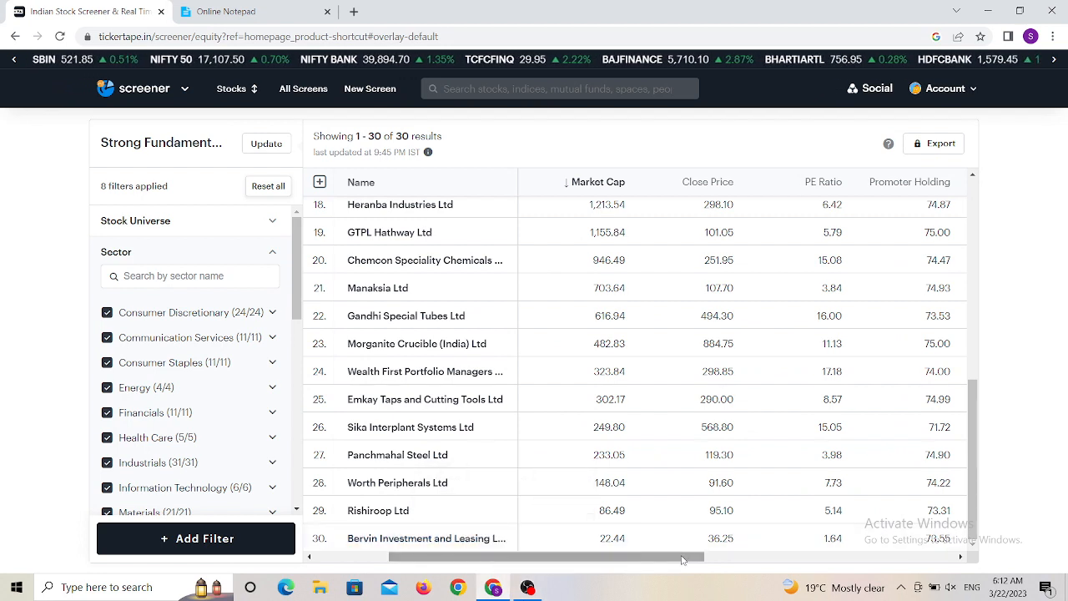
left_click_drag(668, 557, 592, 556)
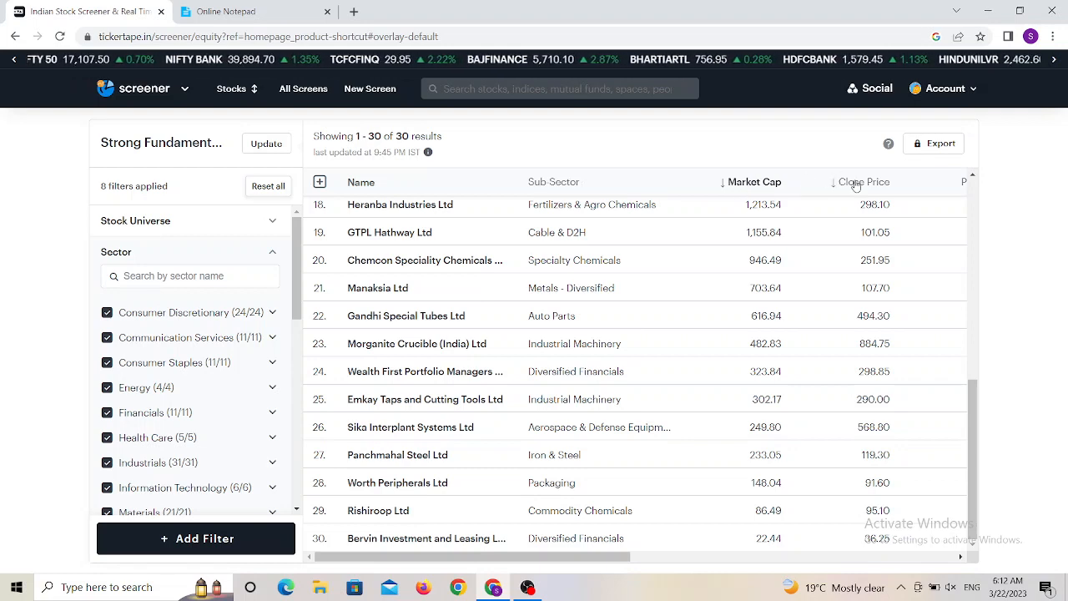
left_click(960, 556)
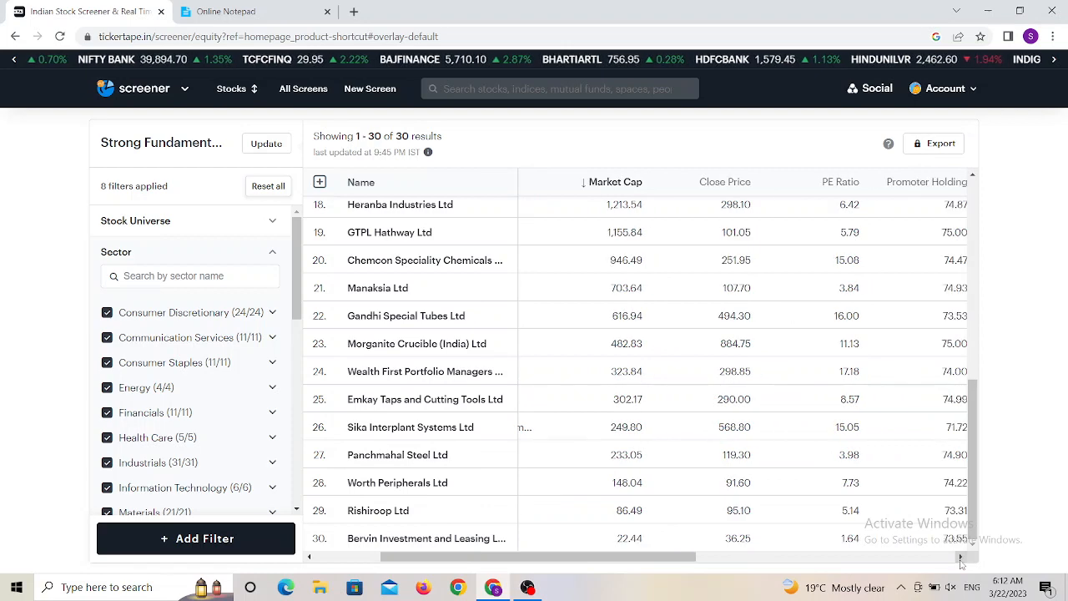
left_click(961, 556)
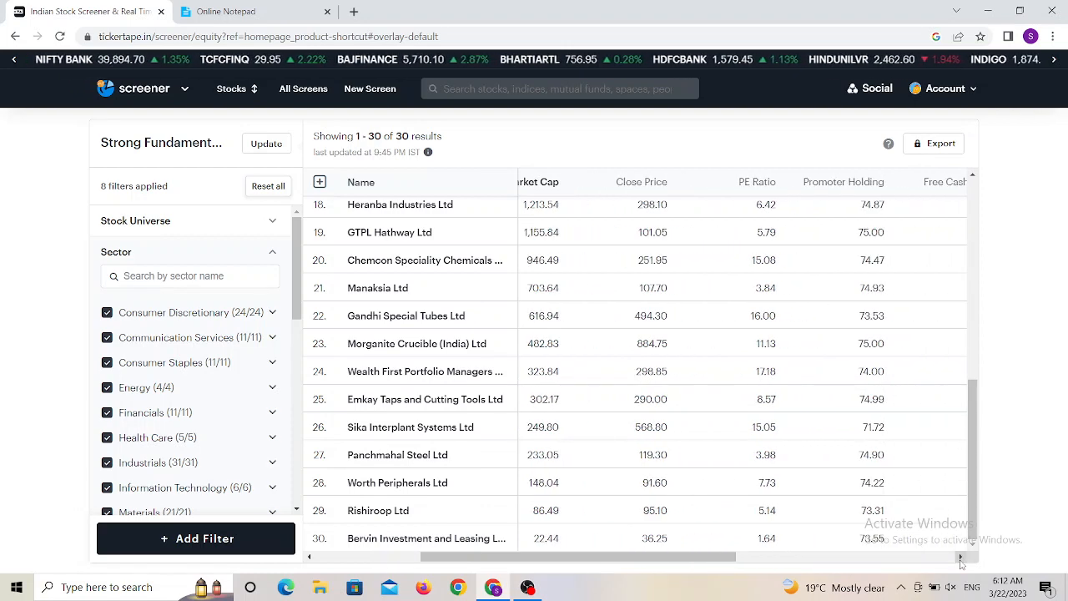
left_click(961, 557)
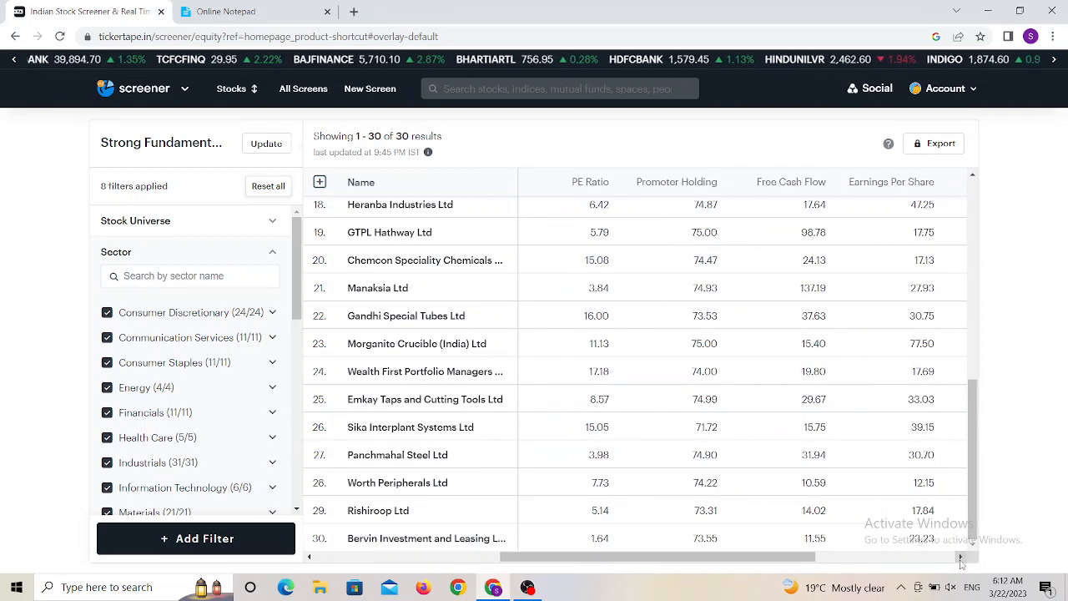
left_click(961, 557)
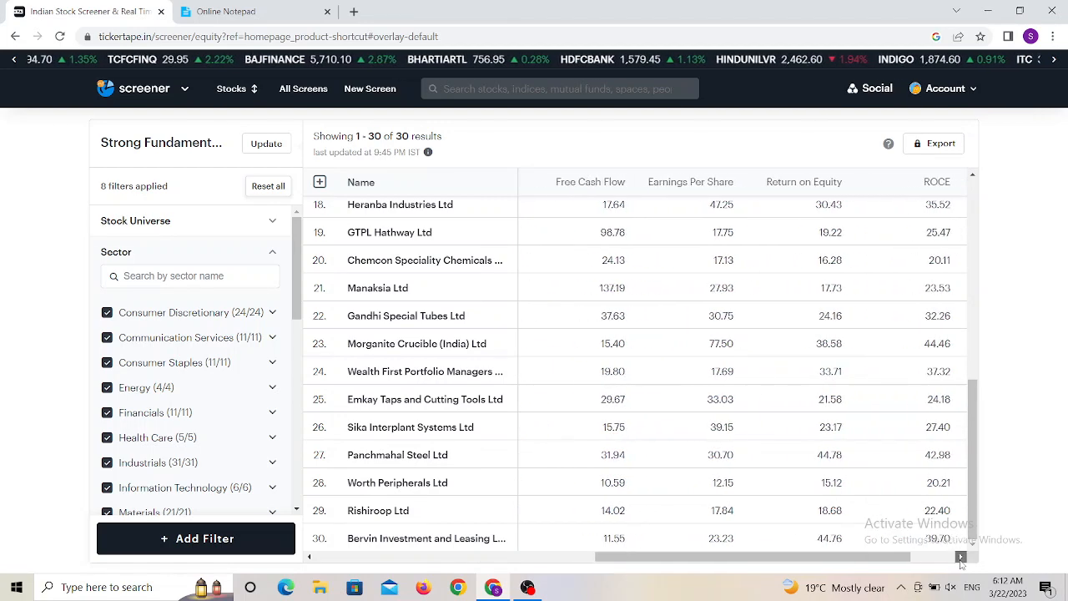
left_click(961, 557)
left_click(961, 556)
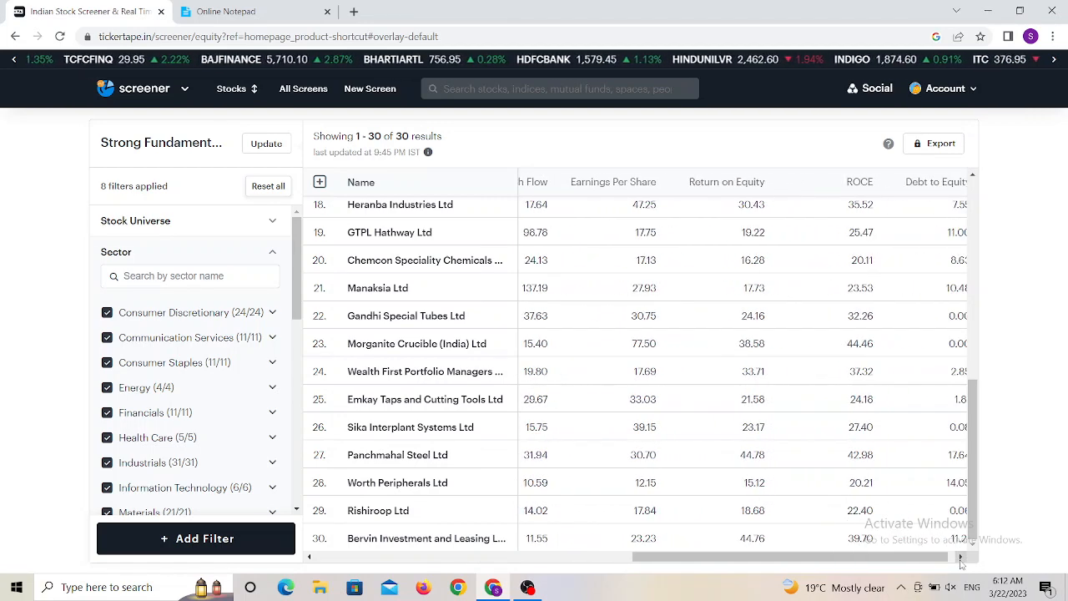
left_click(961, 557)
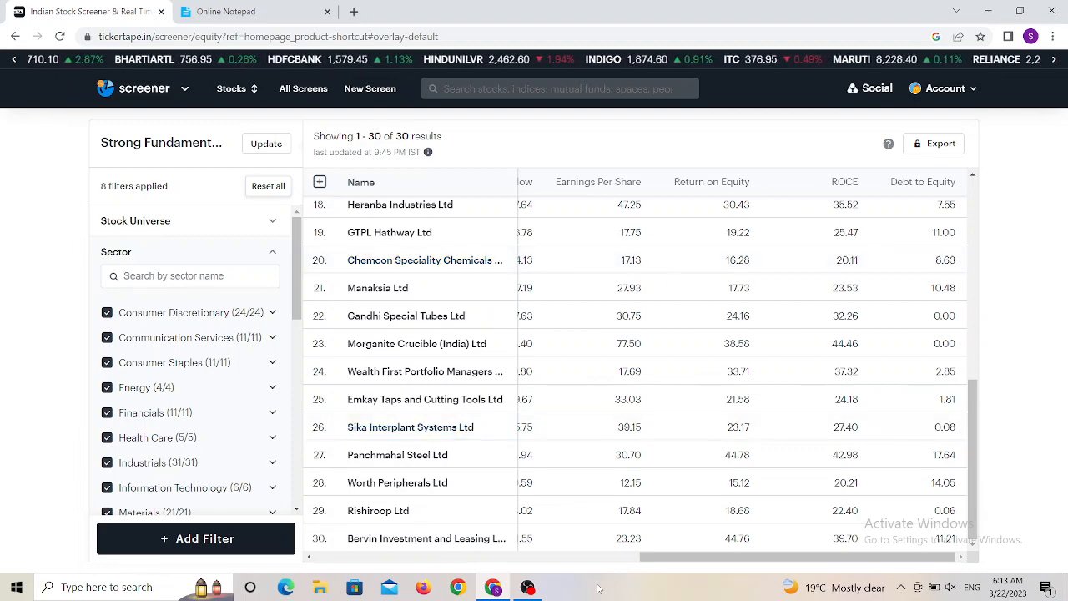
- Sort the results by Close Price in ascending order
left_click(310, 556)
left_click_drag(311, 557, 312, 557)
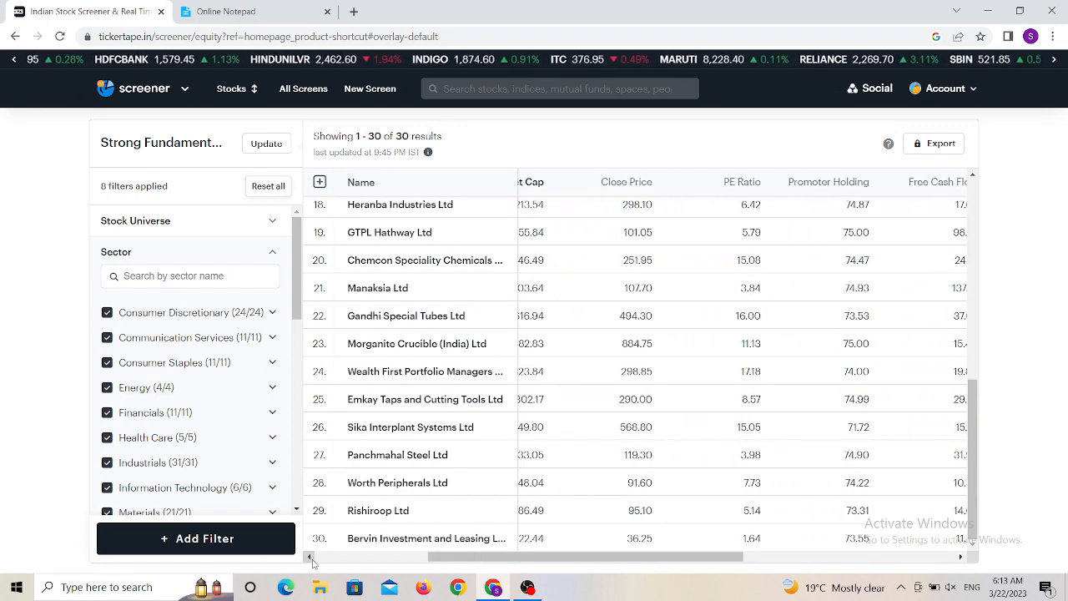
left_click(643, 183)
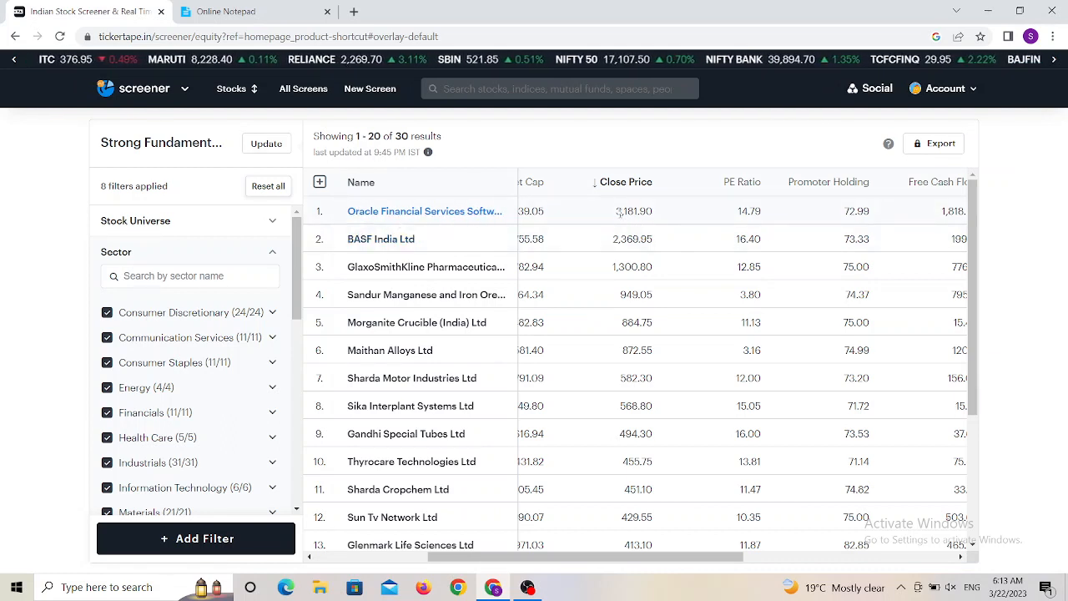
left_click(614, 189)
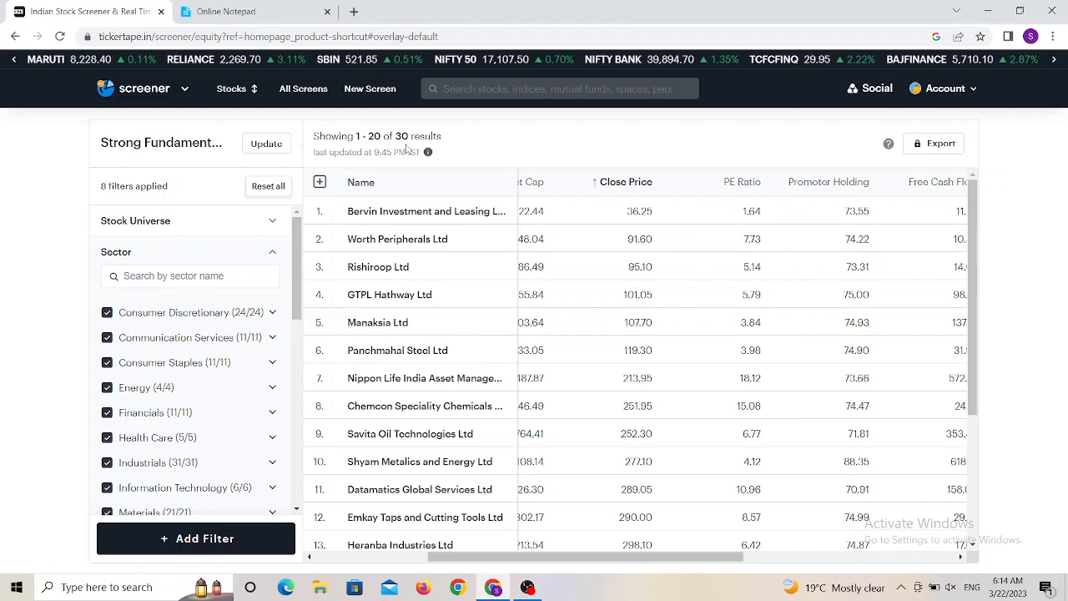
- Compare the notepad criteria list with the filters applied in the screener panel
left_click(243, 7)
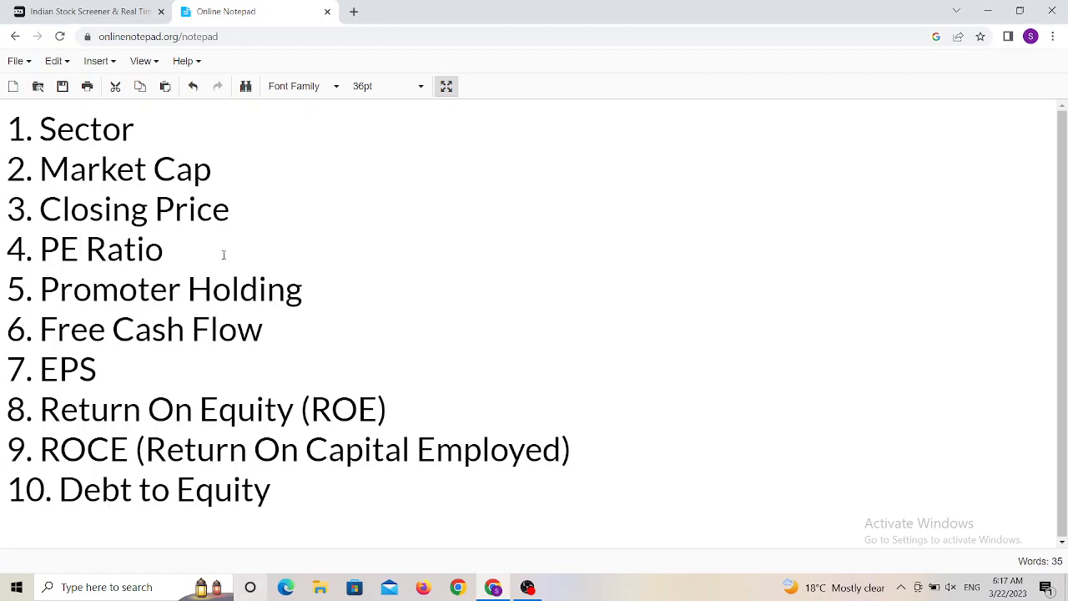
left_click(66, 8)
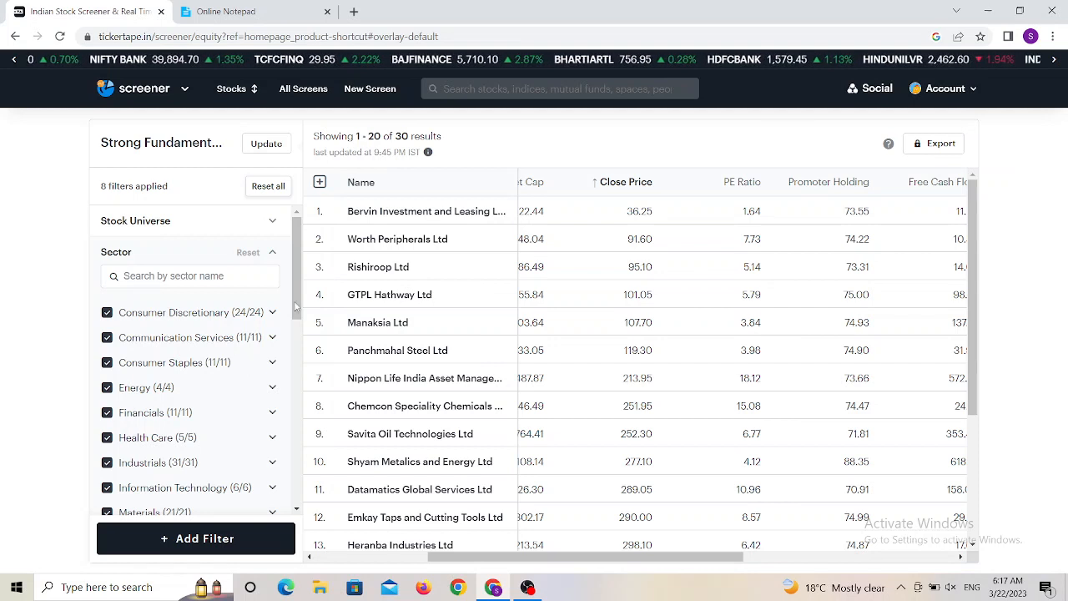
left_click_drag(298, 304, 292, 472)
scroll(294, 402, "down", 1)
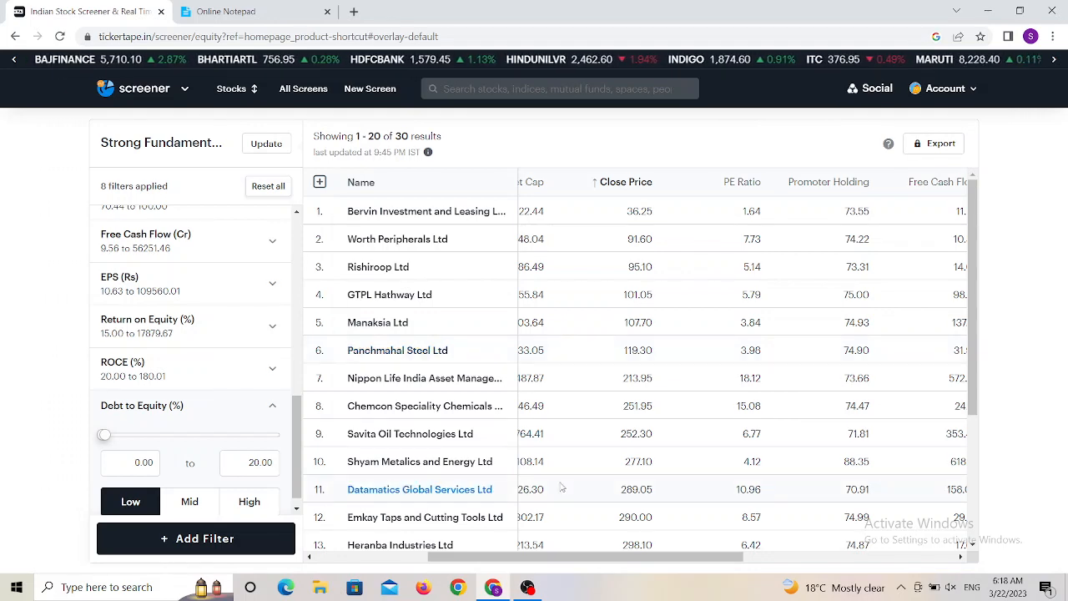
left_click(528, 588)
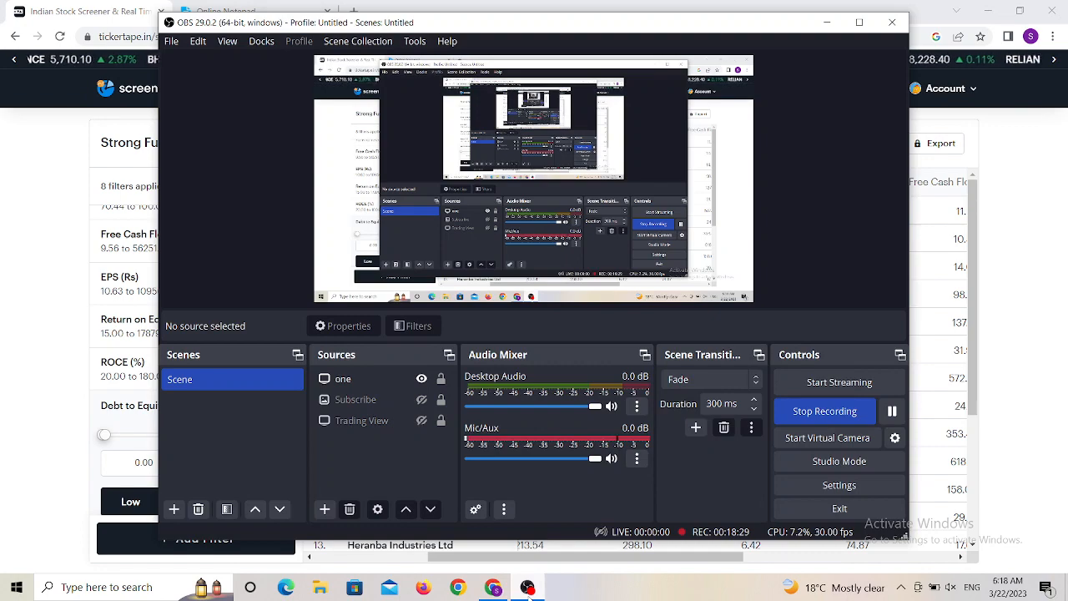